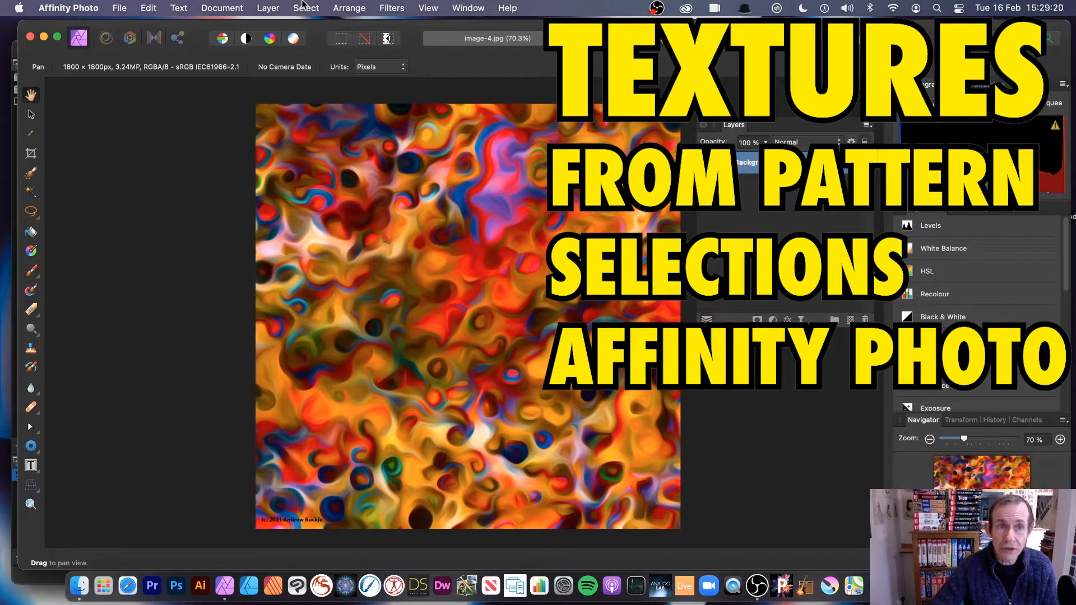
Select the reds in the background image and create a new pattern layer from that selection
click(305, 7)
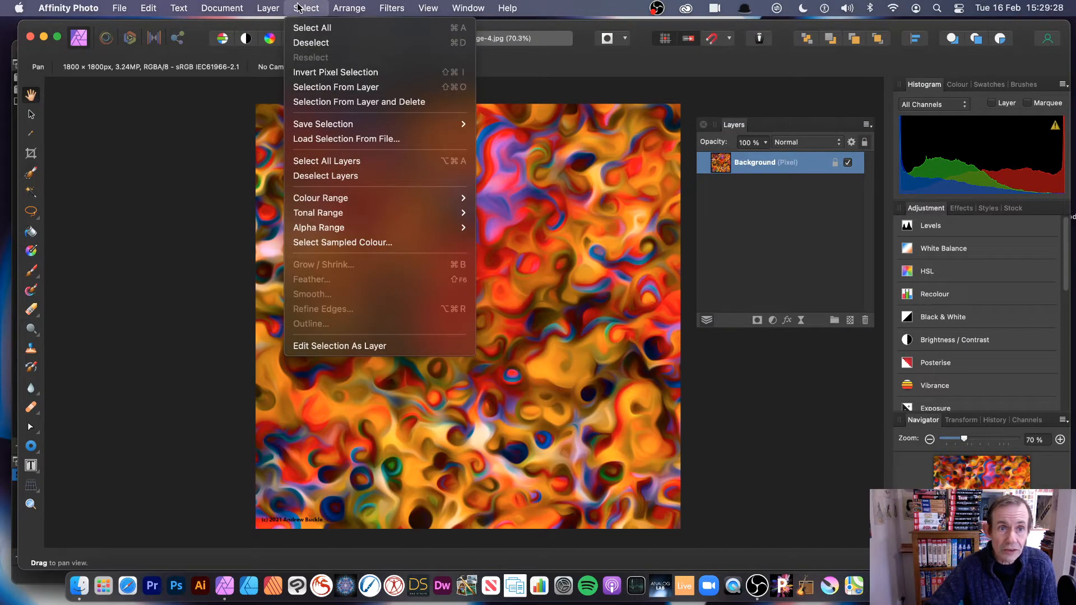
mouse_move(393, 197)
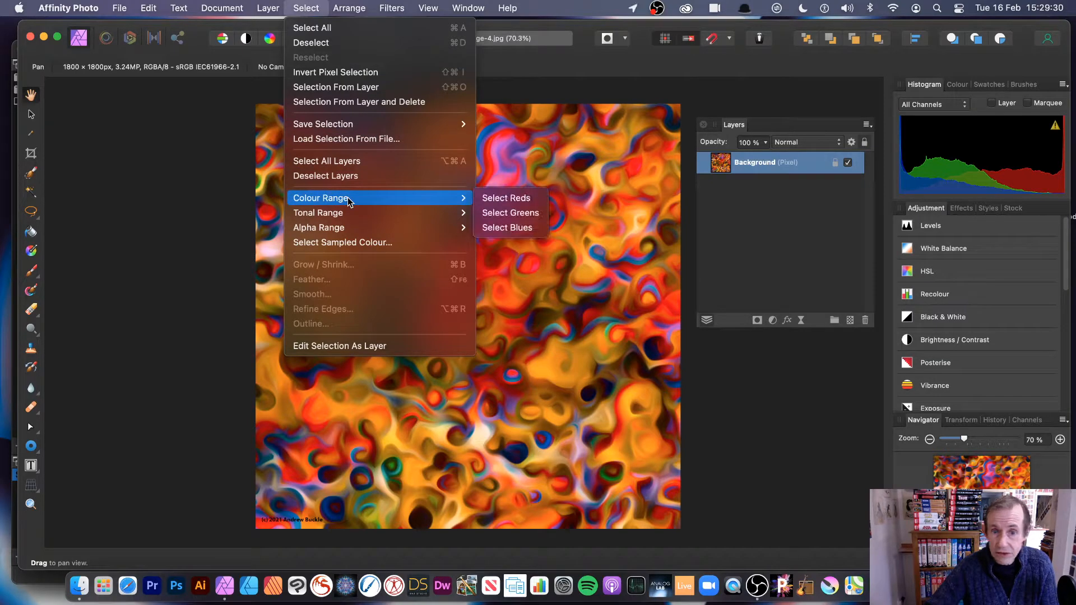
click(507, 199)
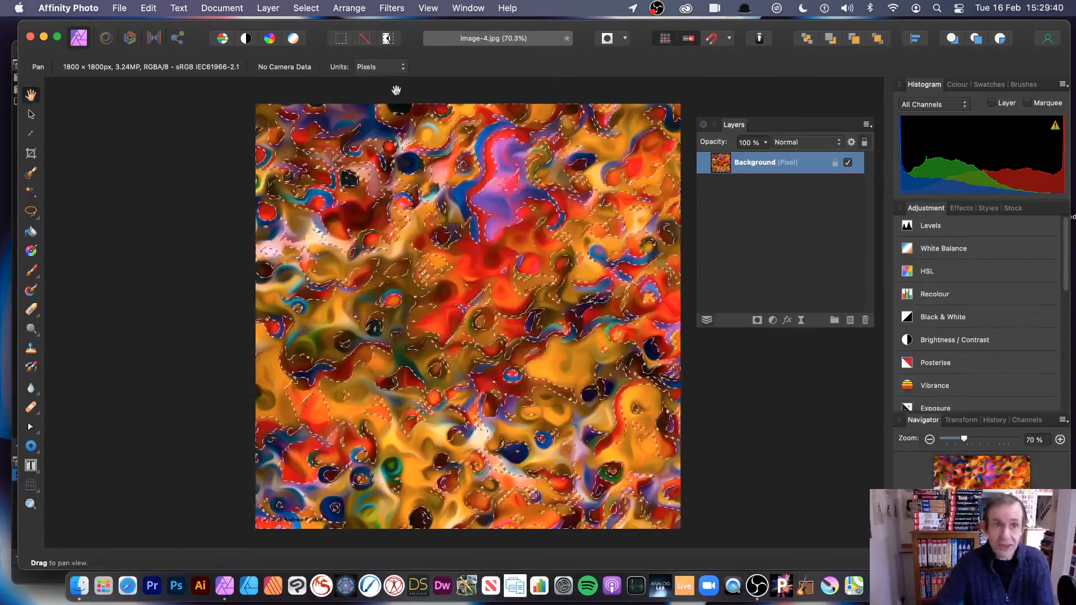
click(317, 10)
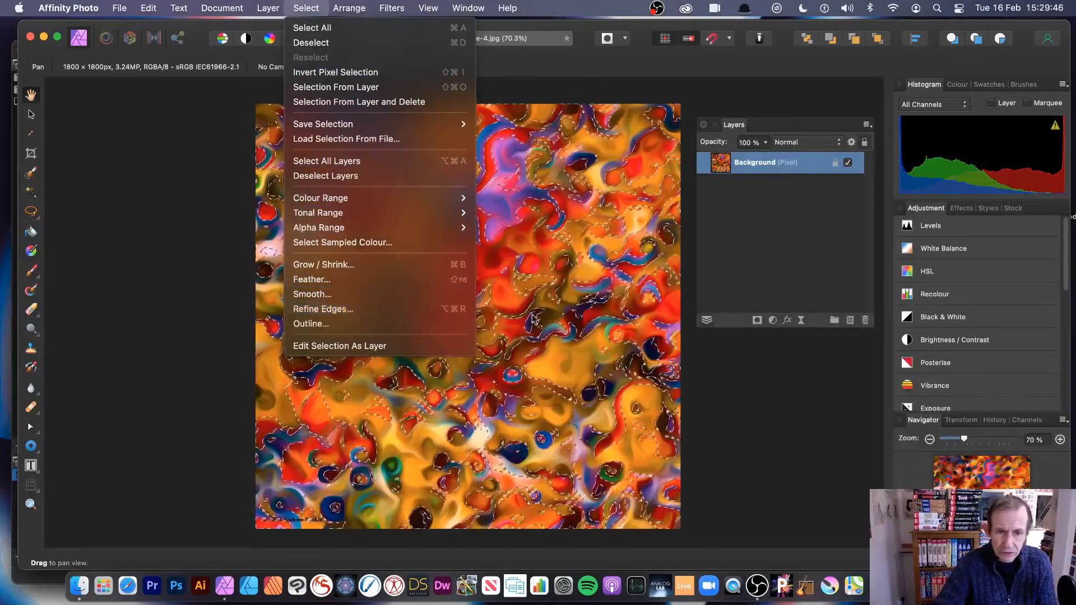
click(610, 351)
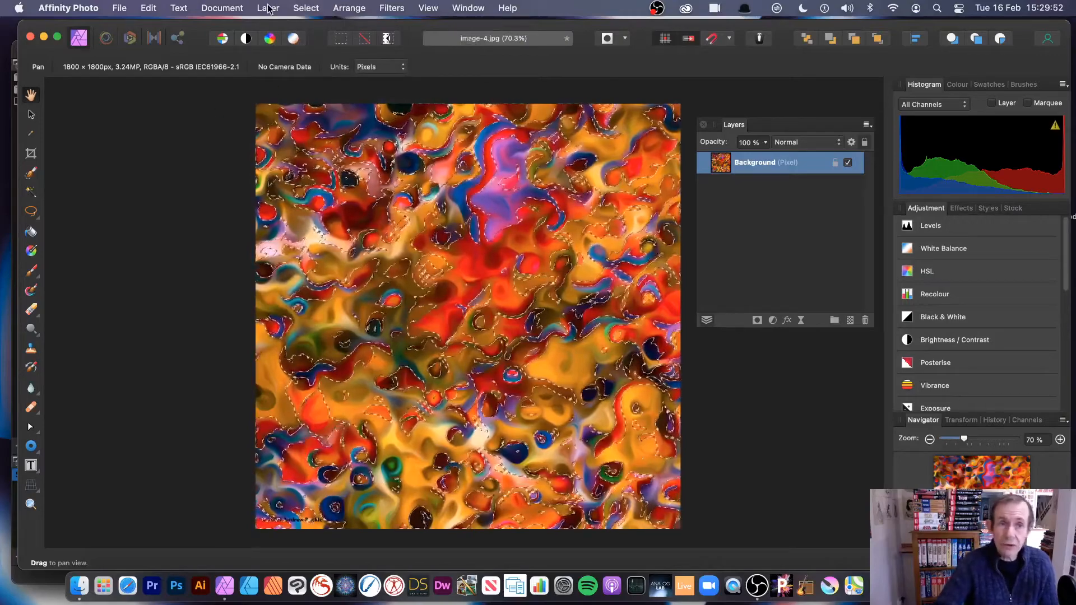
click(268, 8)
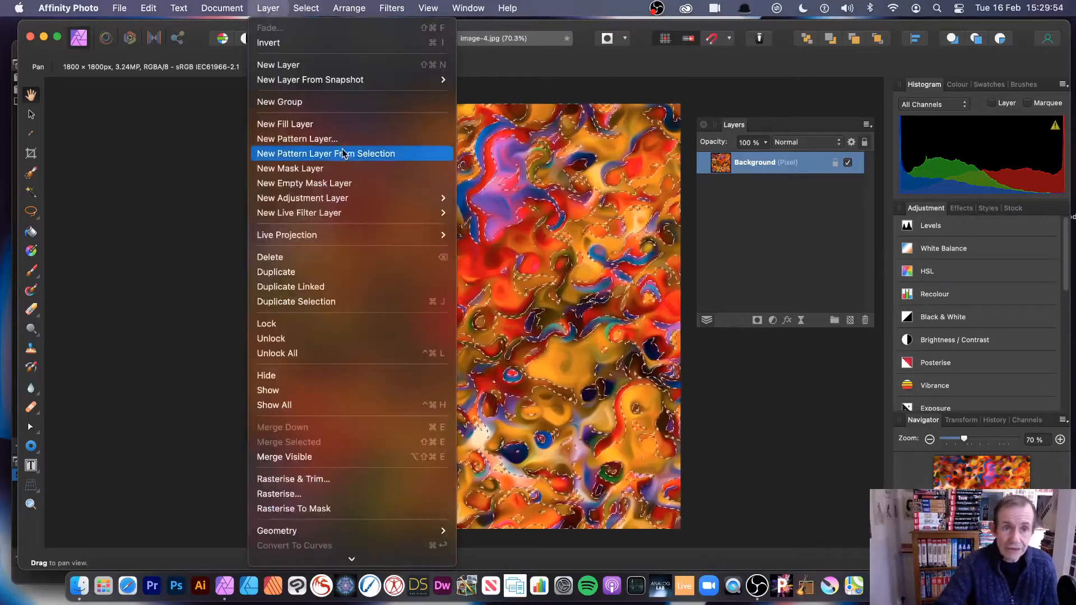
click(322, 154)
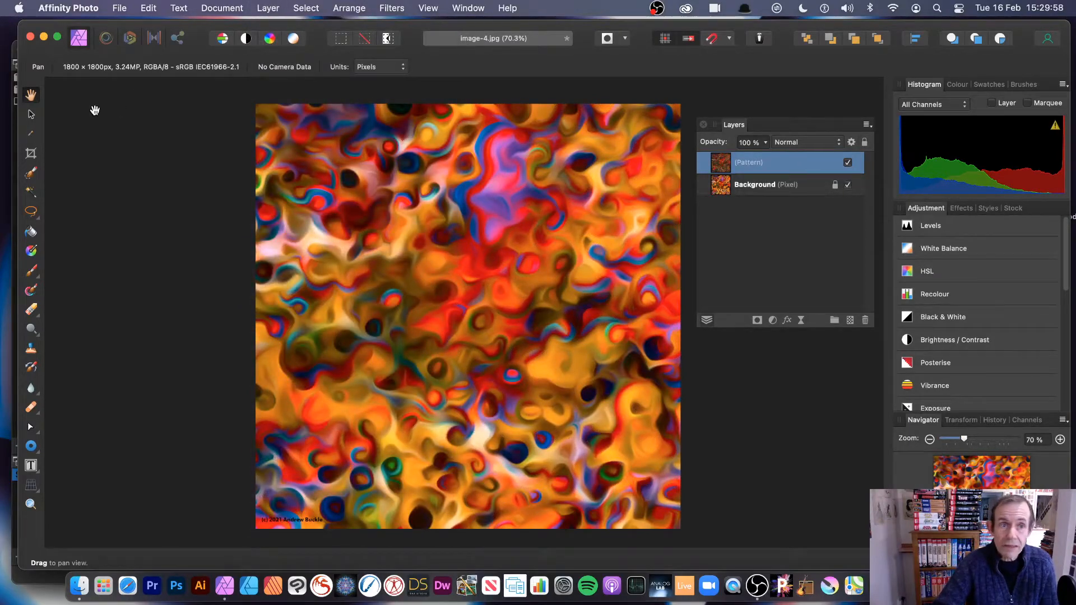
Shrink the pattern tile toward the image's lower-right corner to about 265 dpi and check it with the Background layer temporarily hidden
click(31, 116)
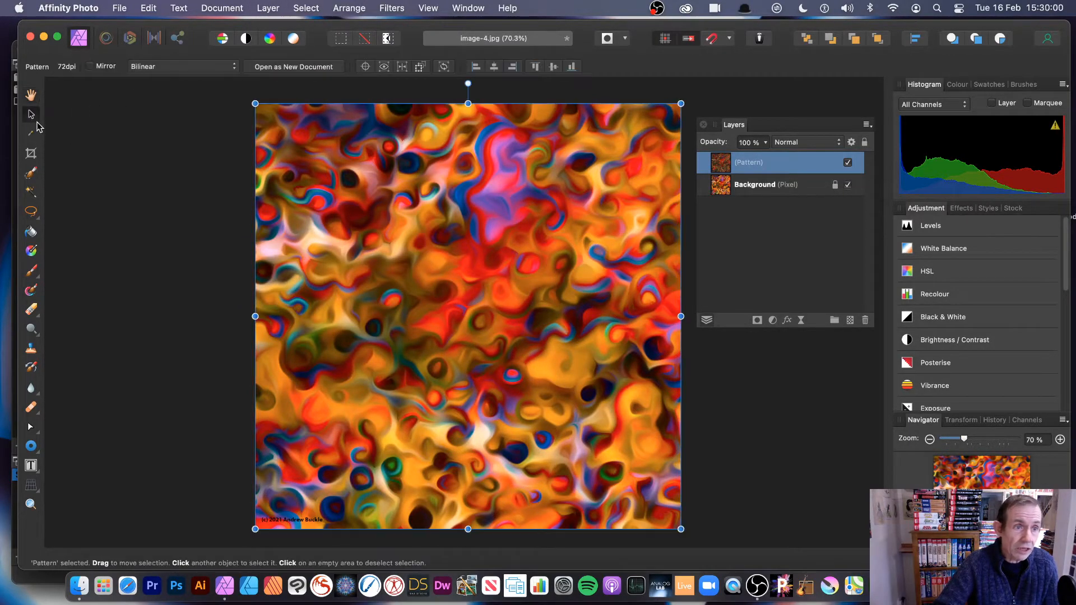
drag(255, 103, 526, 296)
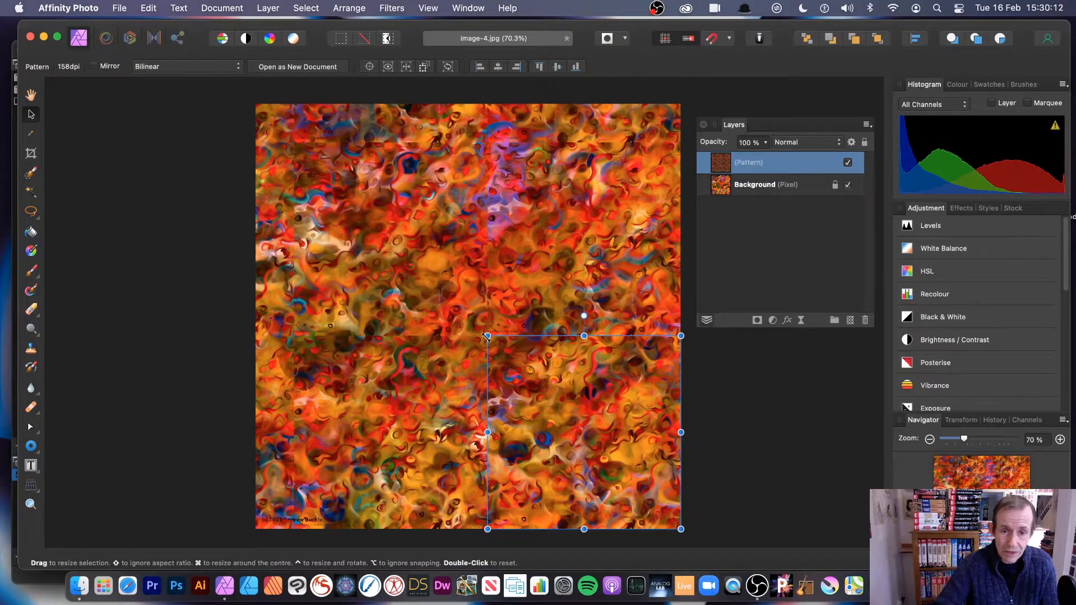
drag(487, 336, 569, 411)
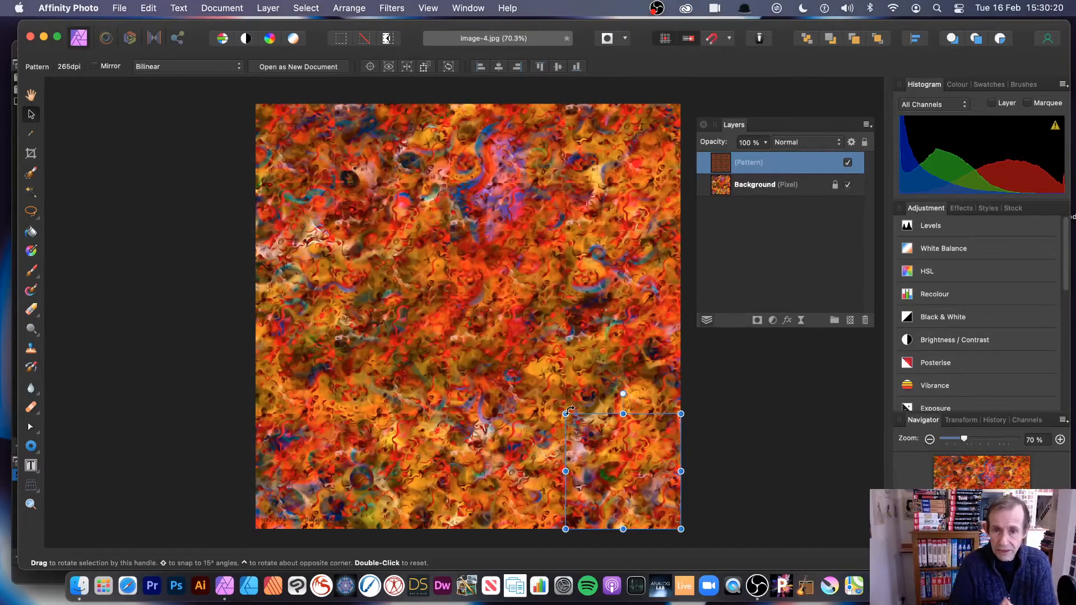
click(849, 186)
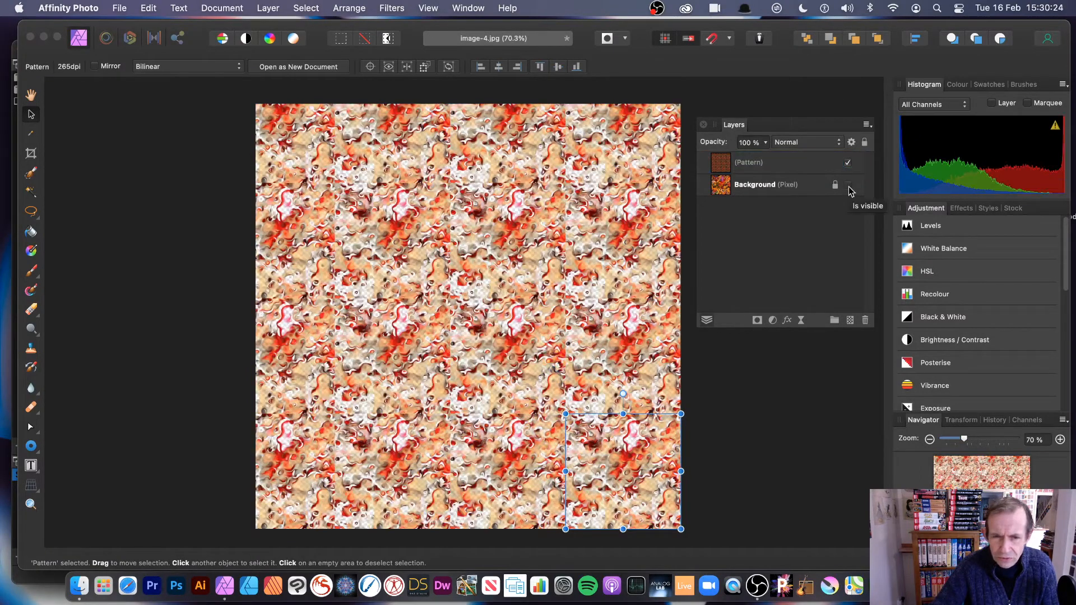
click(849, 186)
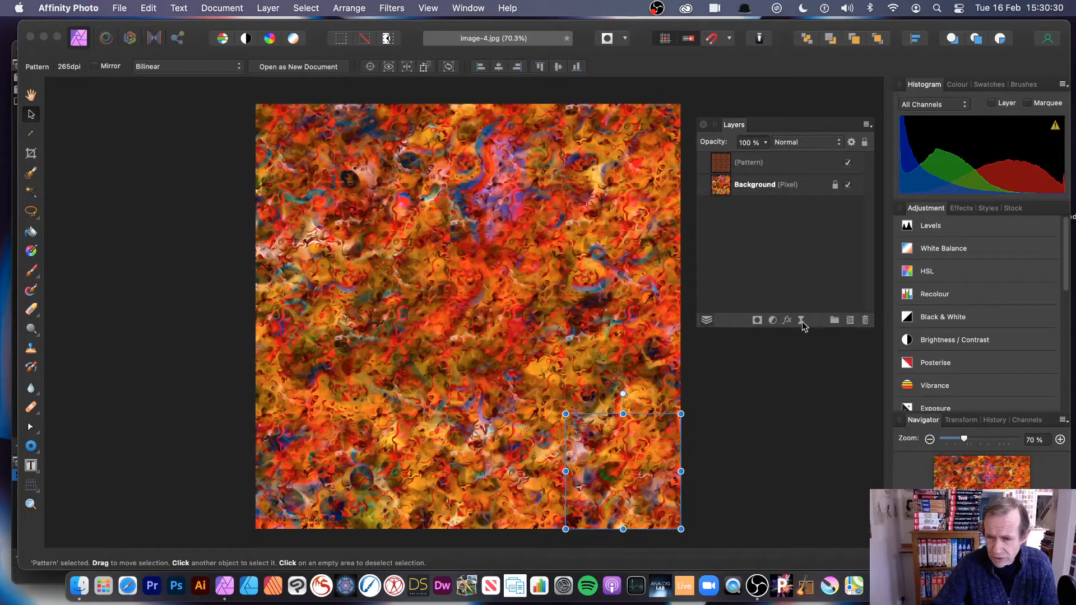
click(428, 8)
mouse_move(553, 318)
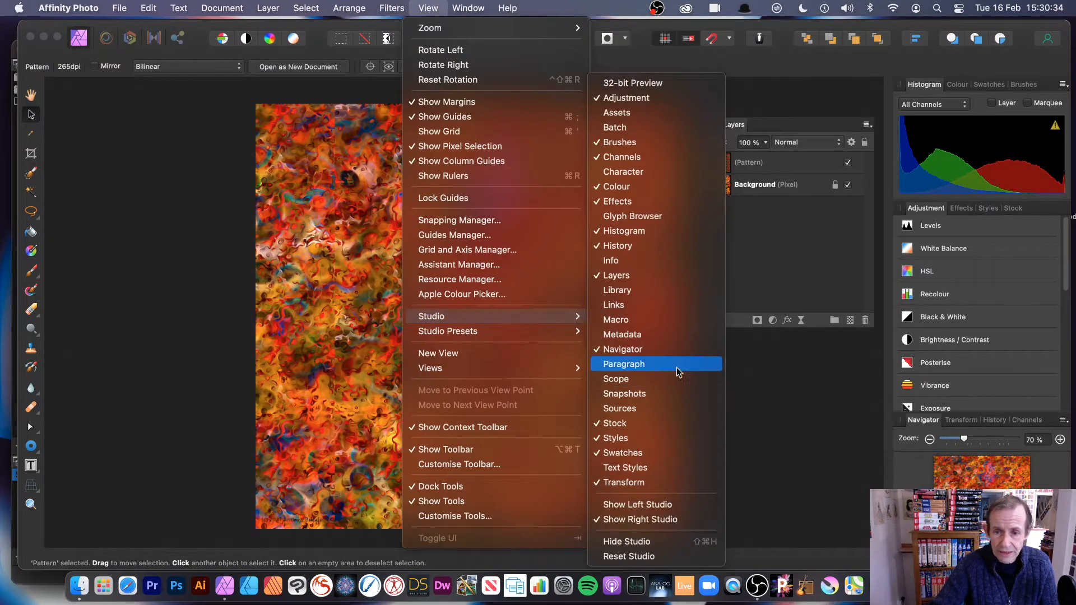
click(853, 385)
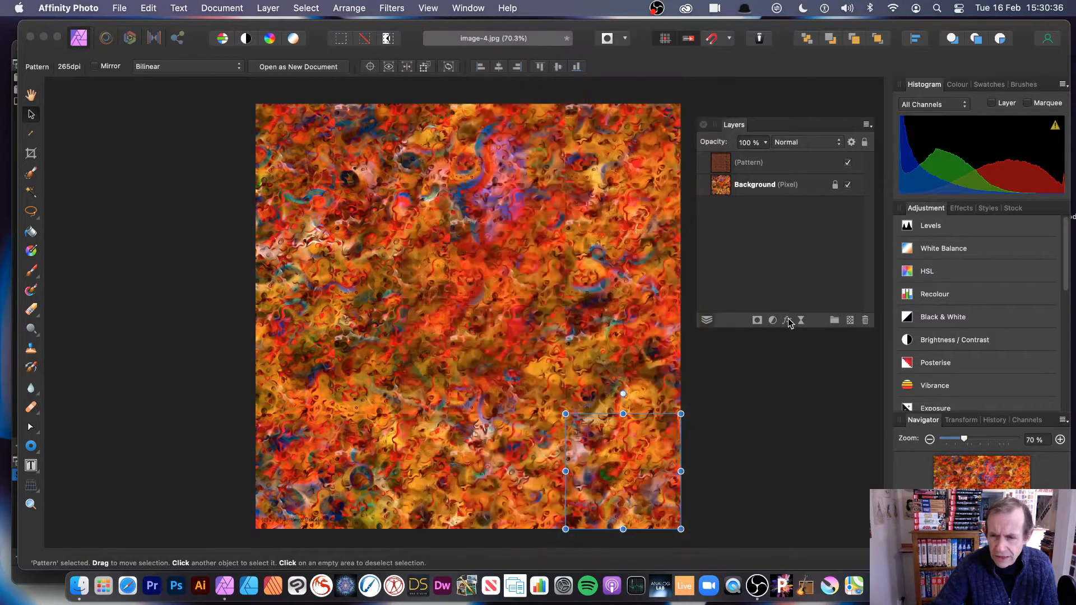
Add a Bevel / Emboss layer effect to the pattern layer and show its settings clear of the image
click(787, 321)
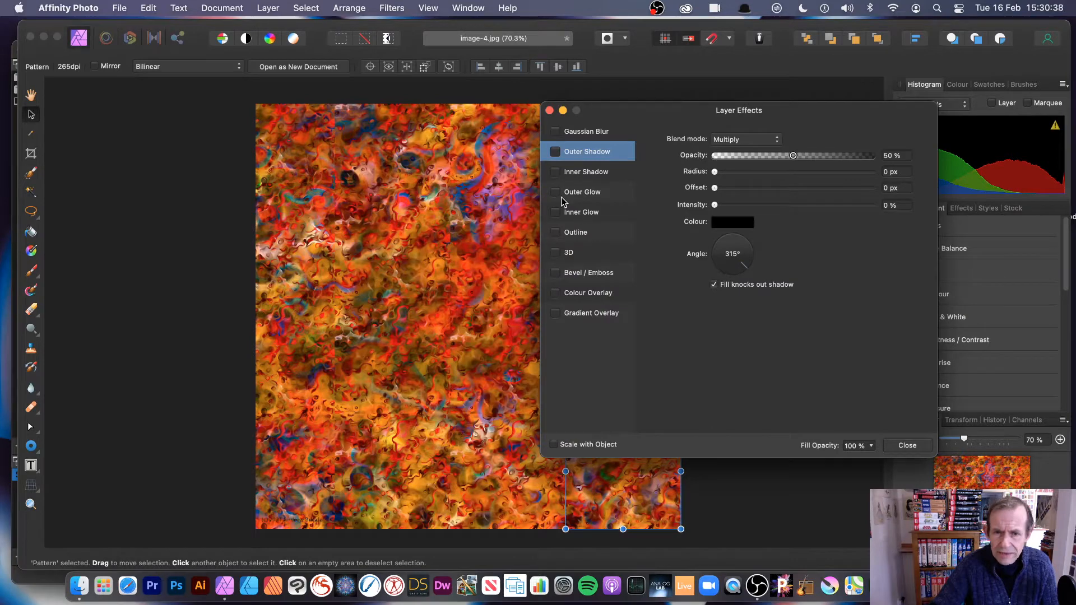
click(555, 273)
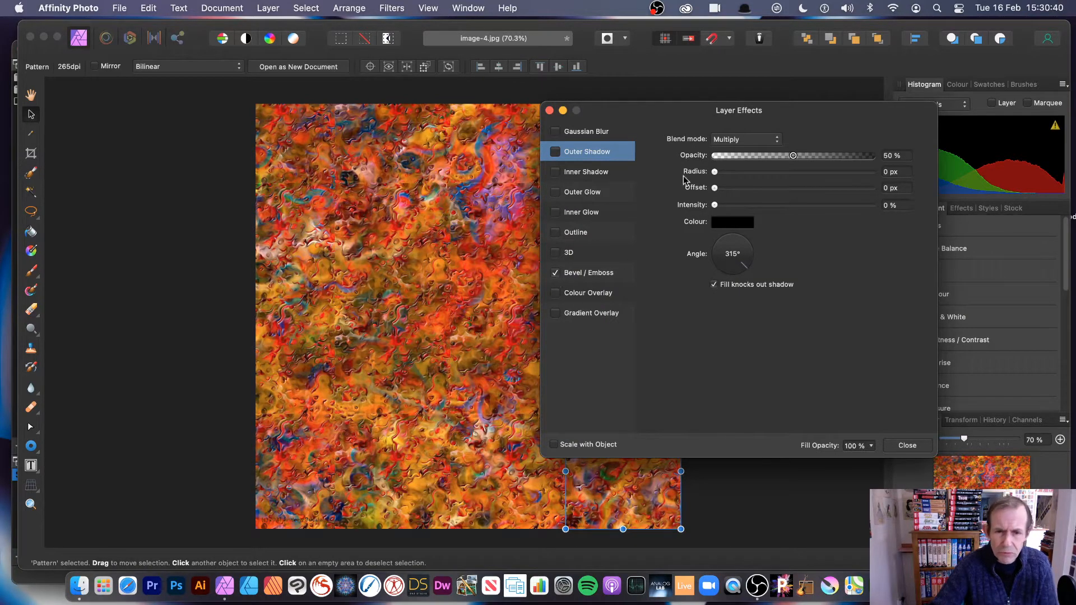
drag(628, 115, 727, 117)
click(685, 280)
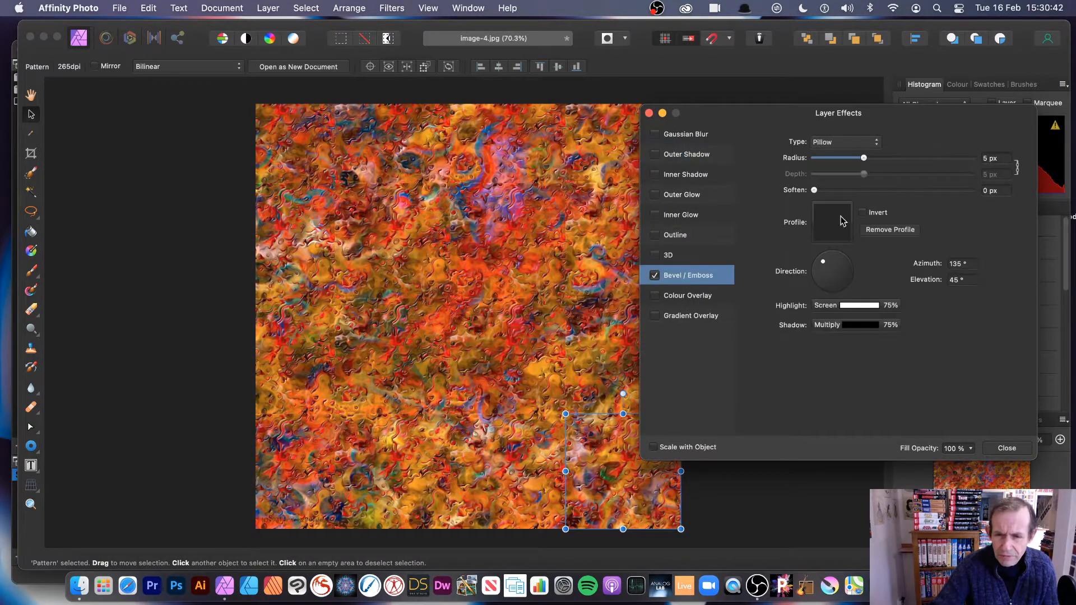
Set the bevel to type Inner, radius 31.2 px, soften 1.2 px, azimuth 156.5° and elevation 69.6°, and finish the layer effects
drag(864, 158, 888, 158)
click(840, 142)
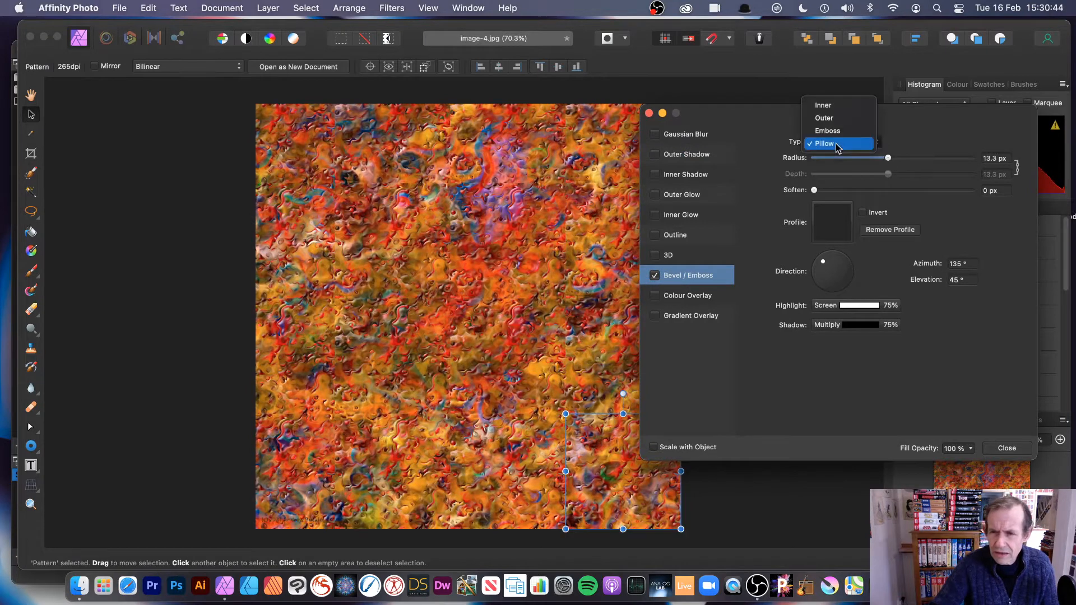
click(826, 105)
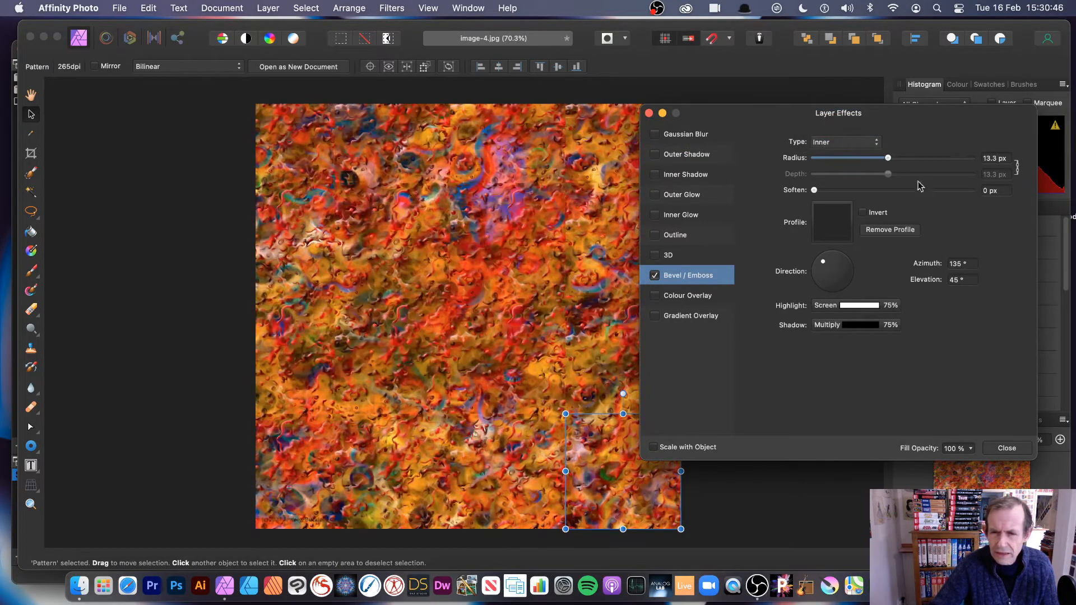
drag(890, 158, 920, 158)
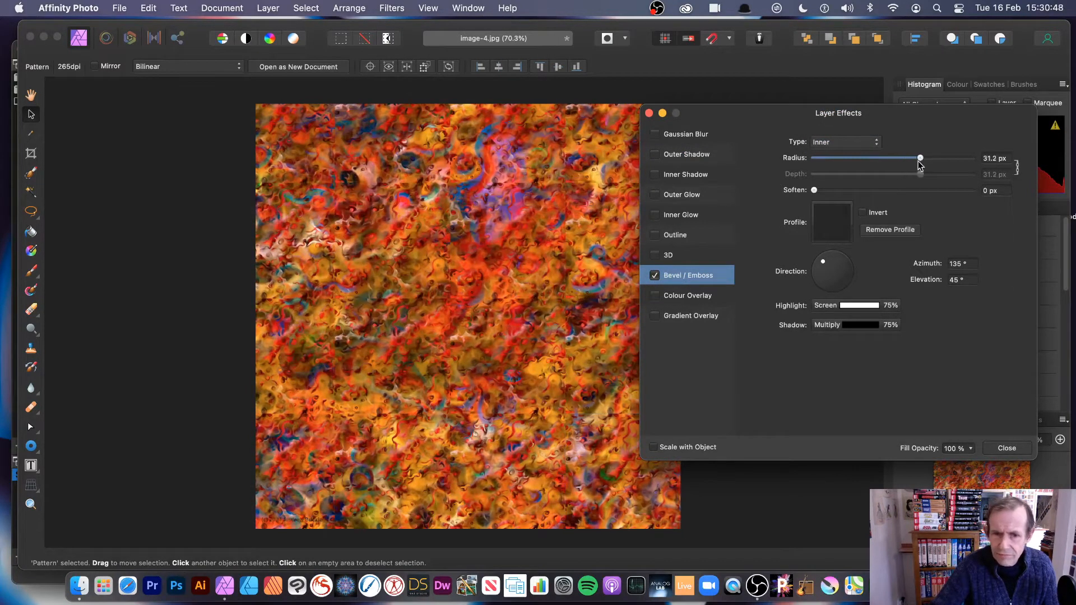
drag(815, 190, 838, 191)
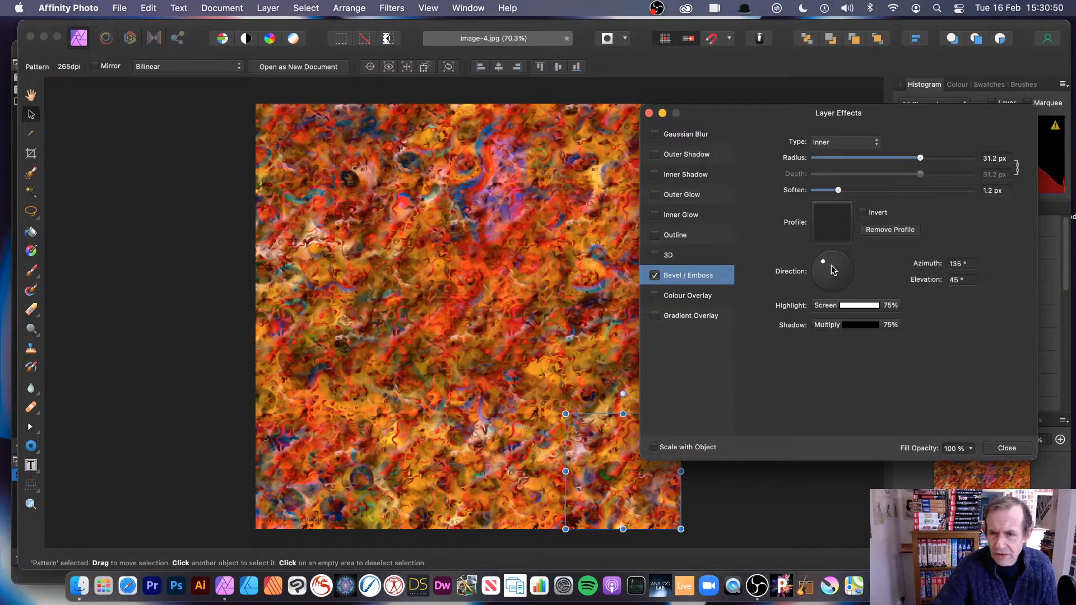
drag(831, 268, 826, 268)
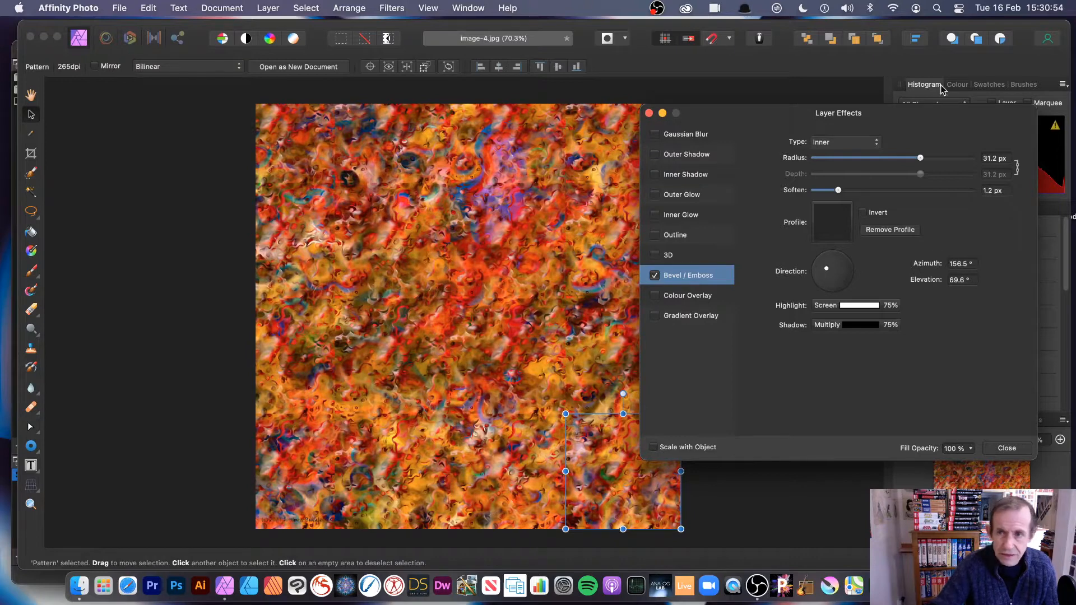
drag(895, 117, 717, 113)
click(827, 445)
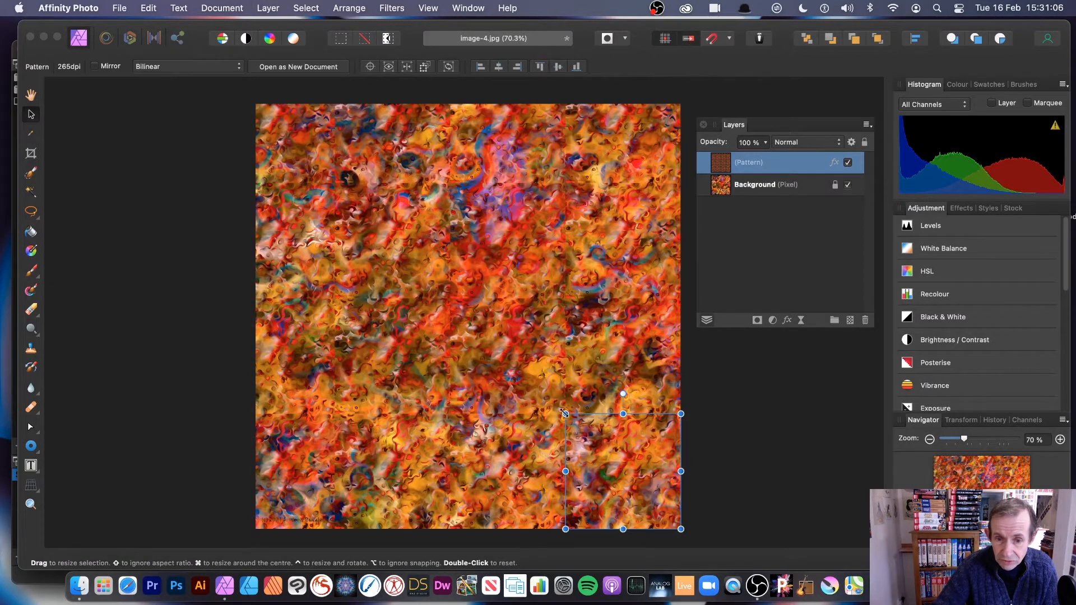
Enlarge the pattern tile slightly to about 255 dpi and duplicate the pattern layer
mouse_move(565, 414)
mouse_down()
mouse_move(519, 376)
mouse_move(572, 408)
mouse_move(555, 397)
mouse_move(561, 410)
mouse_up()
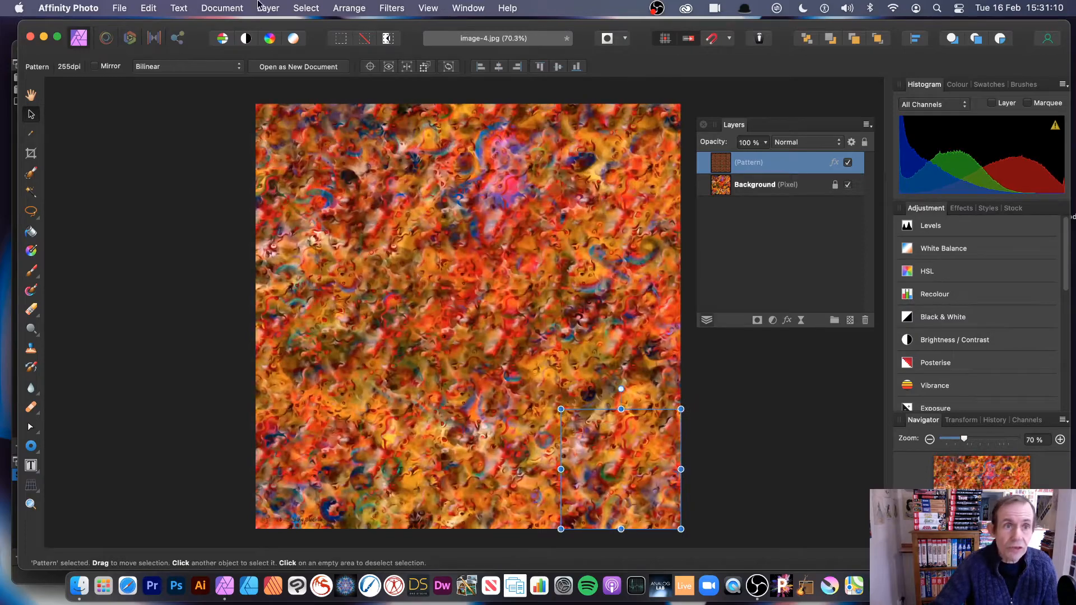
click(268, 8)
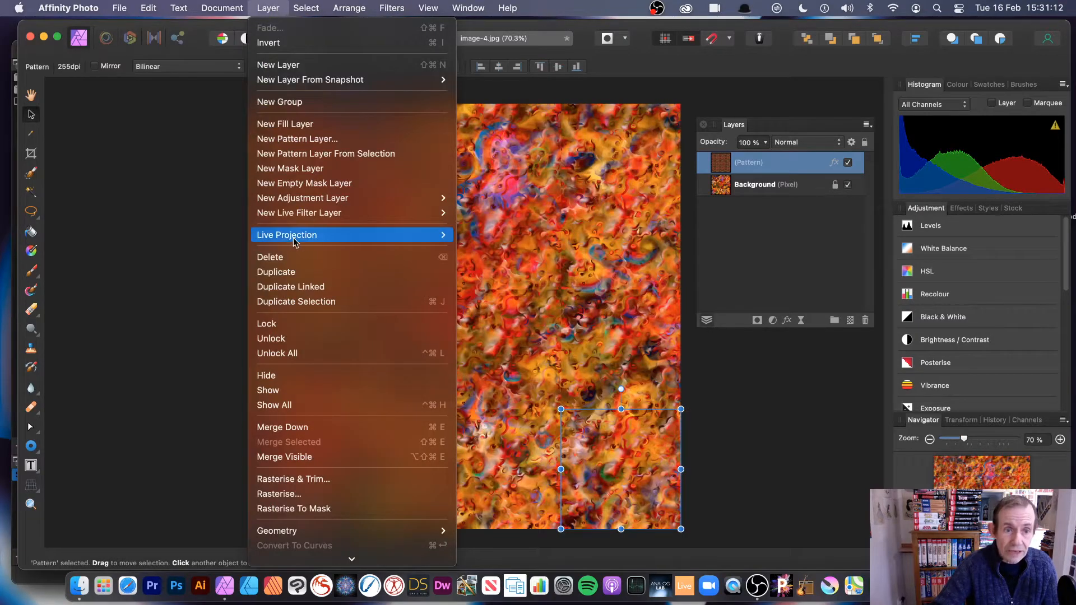
click(293, 271)
Move the duplicated pattern's tile toward the lower middle, rotated about 45°, and shrink it to about 428 dpi
drag(595, 438, 594, 382)
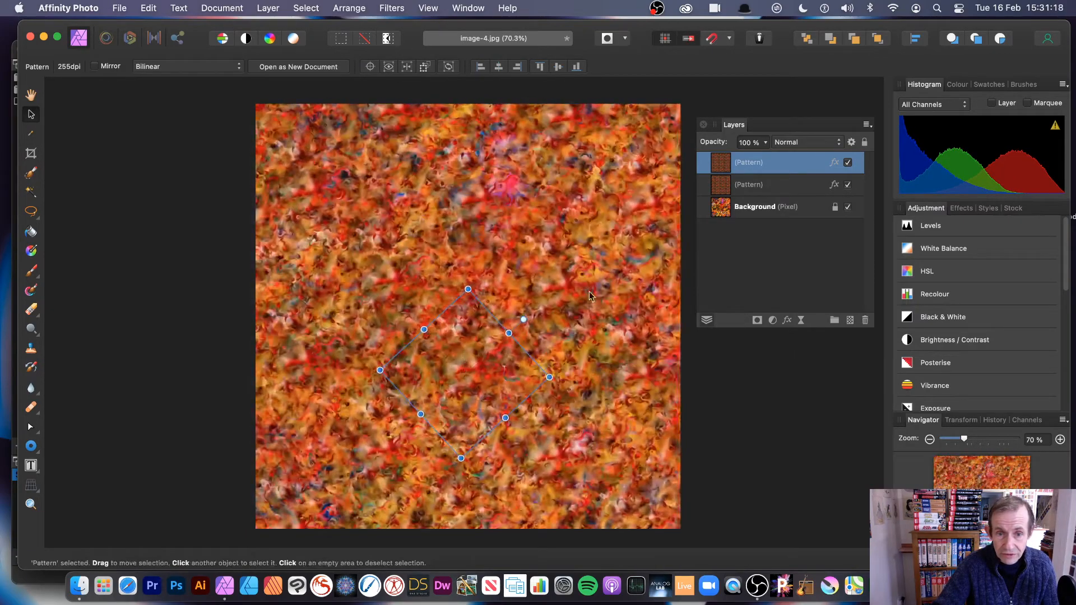
drag(471, 288, 465, 357)
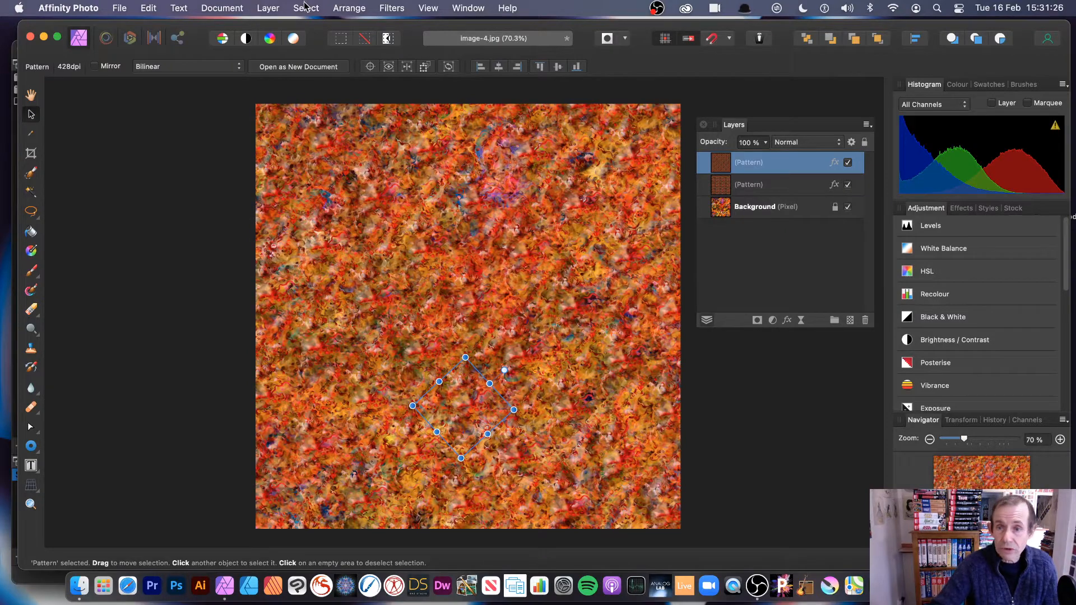
Merge the visible layers into a new pixel layer and hide both pattern layers and the Background layer
click(268, 8)
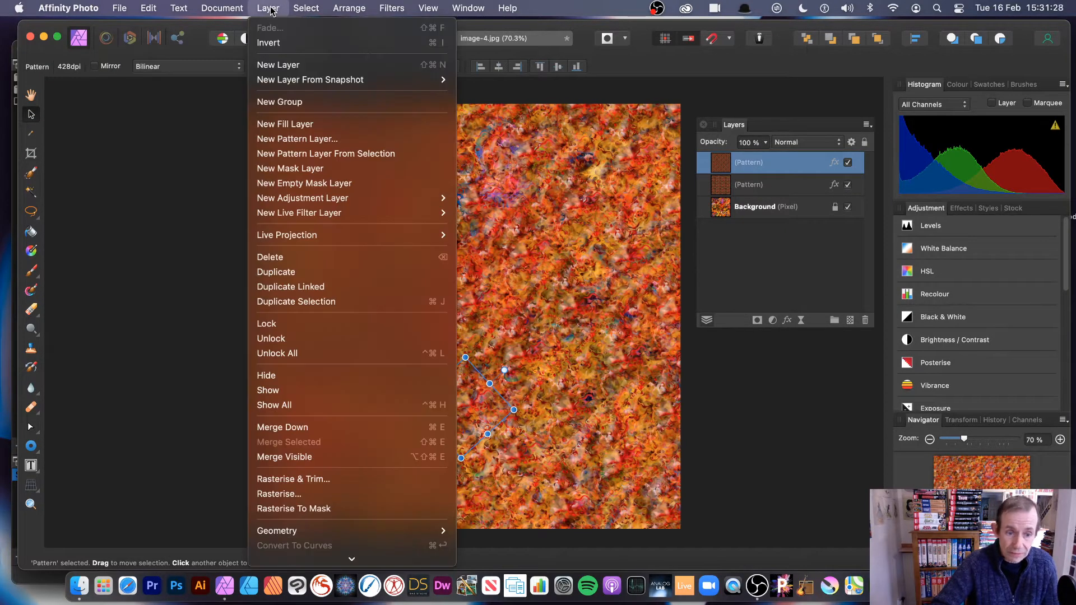
click(284, 458)
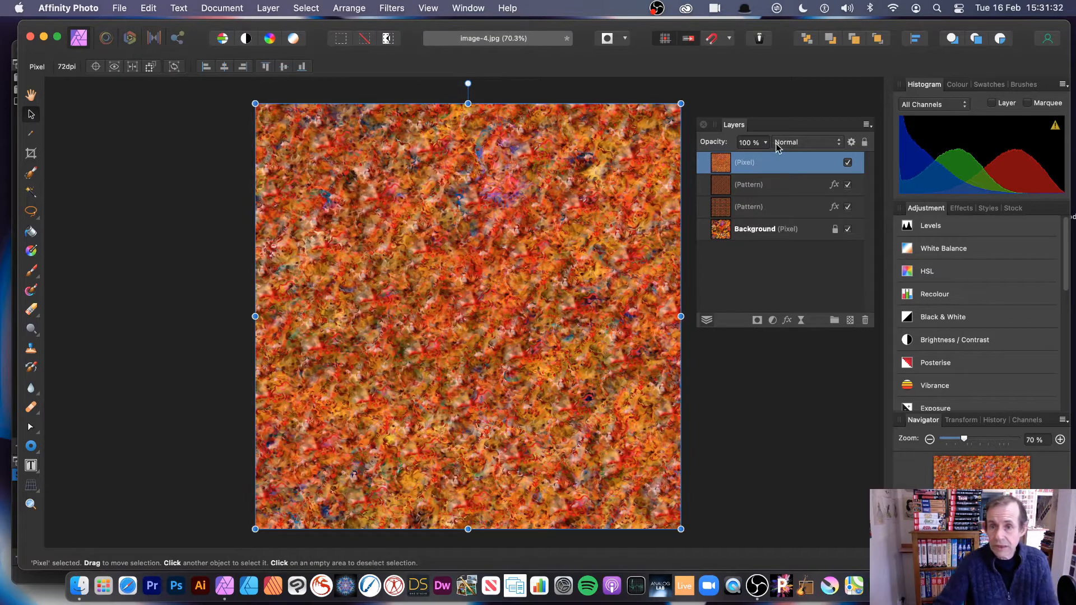
click(849, 185)
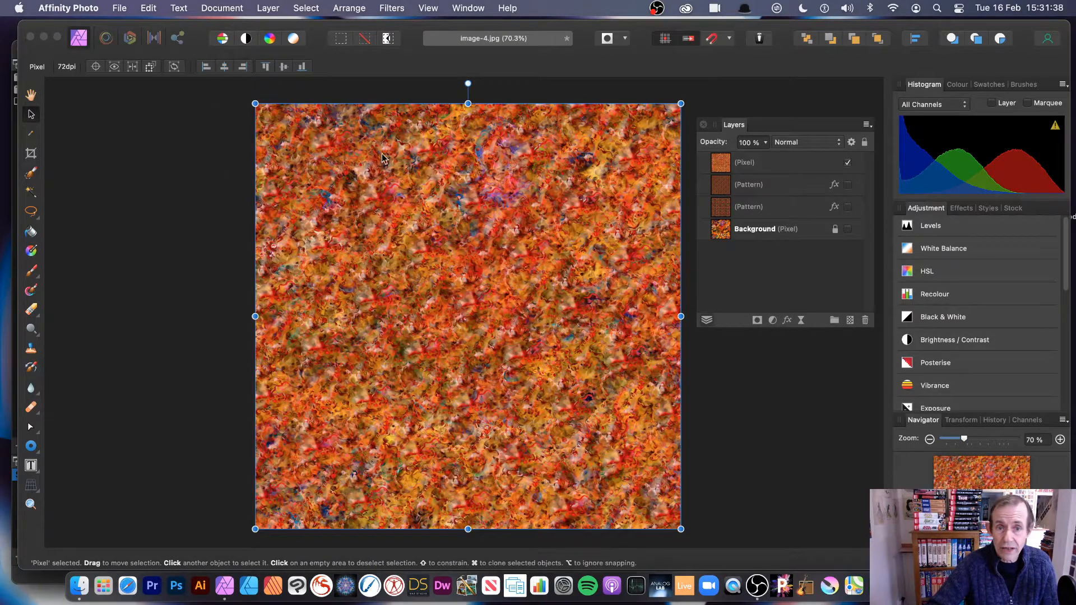
Select the midtones of the merged pixel layer and create a new pattern layer from that selection
click(308, 8)
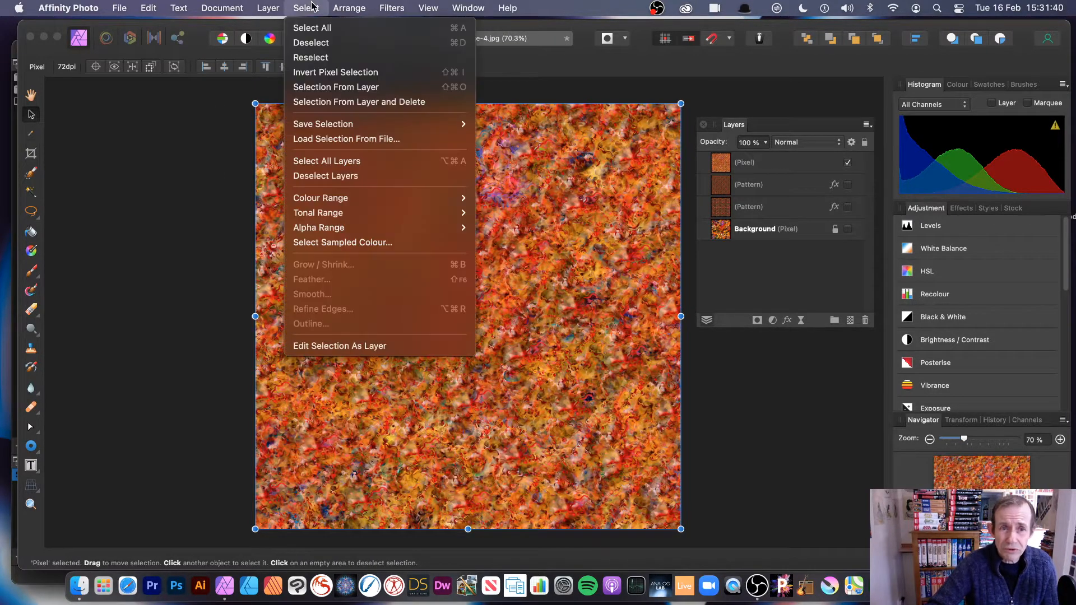
mouse_move(345, 205)
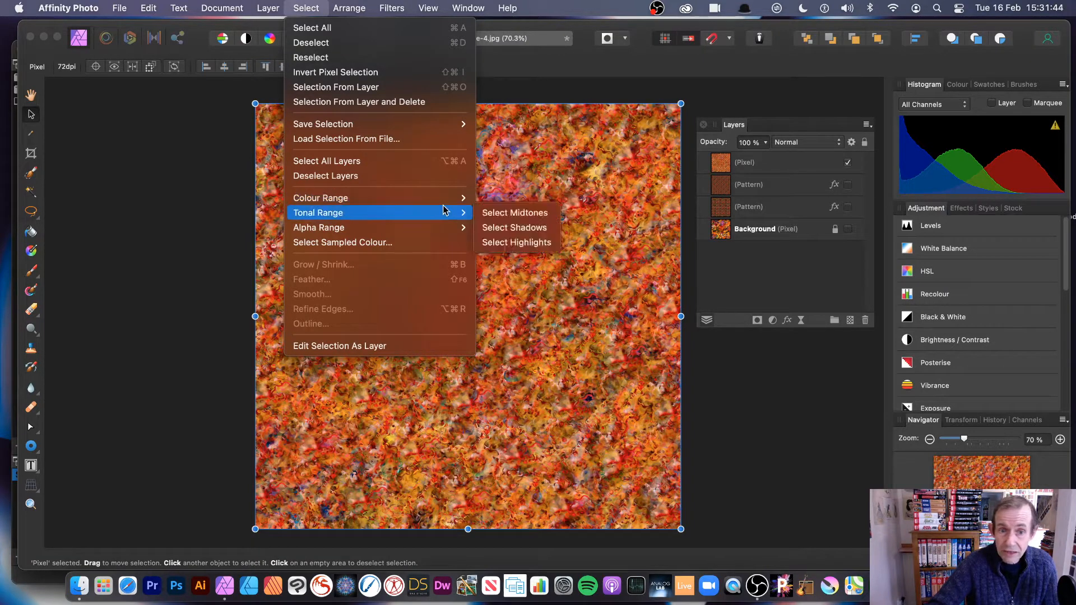
mouse_move(447, 212)
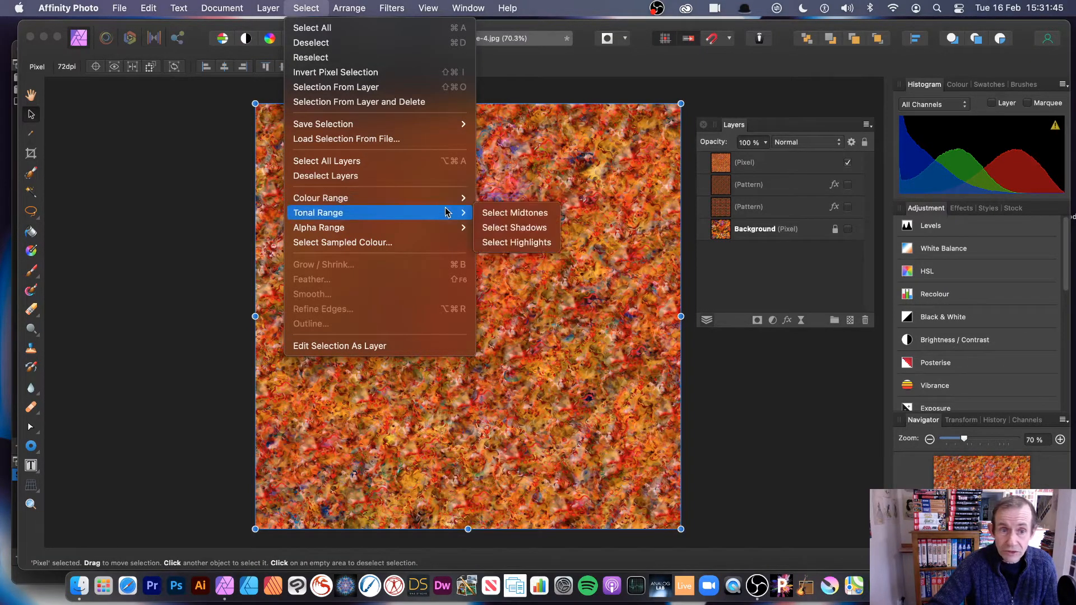
click(515, 213)
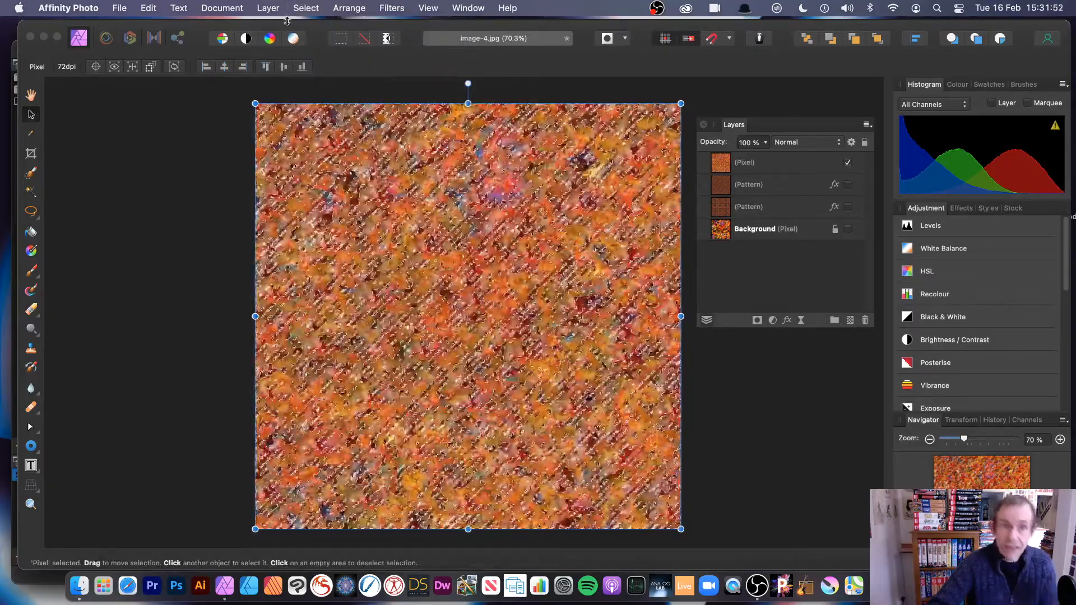
click(270, 6)
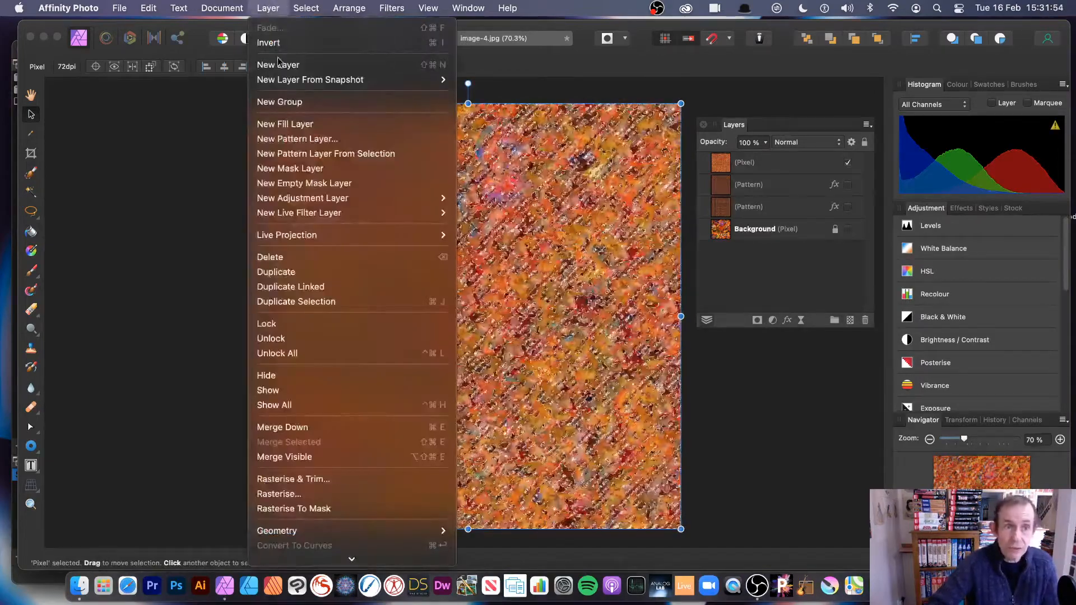
click(305, 155)
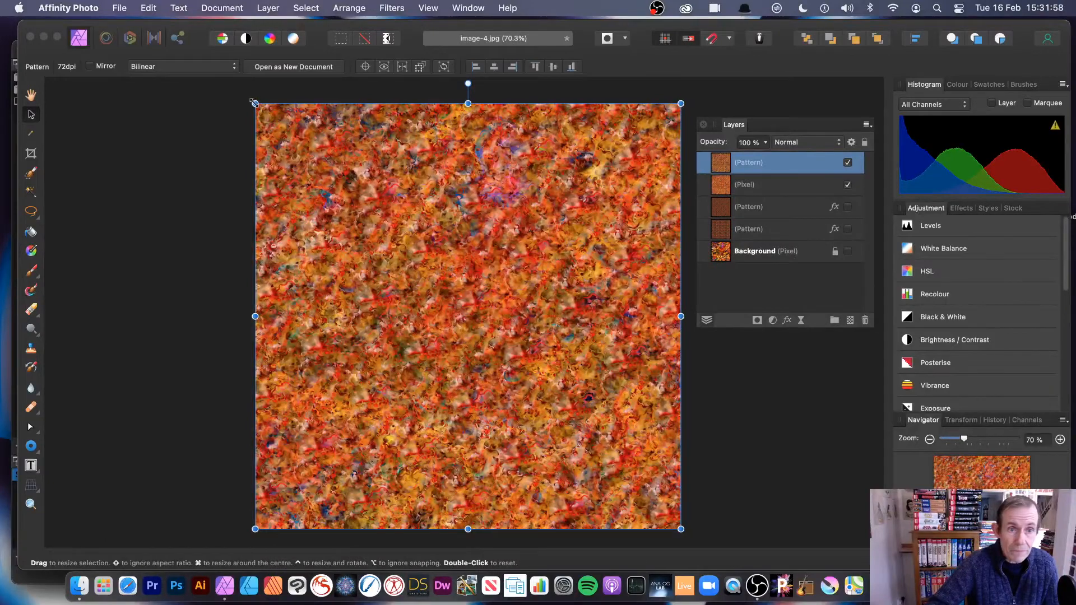
Shrink the new pattern layer's tile to about 103 dpi and enable its Bevel / Emboss layer effect
drag(255, 104, 392, 241)
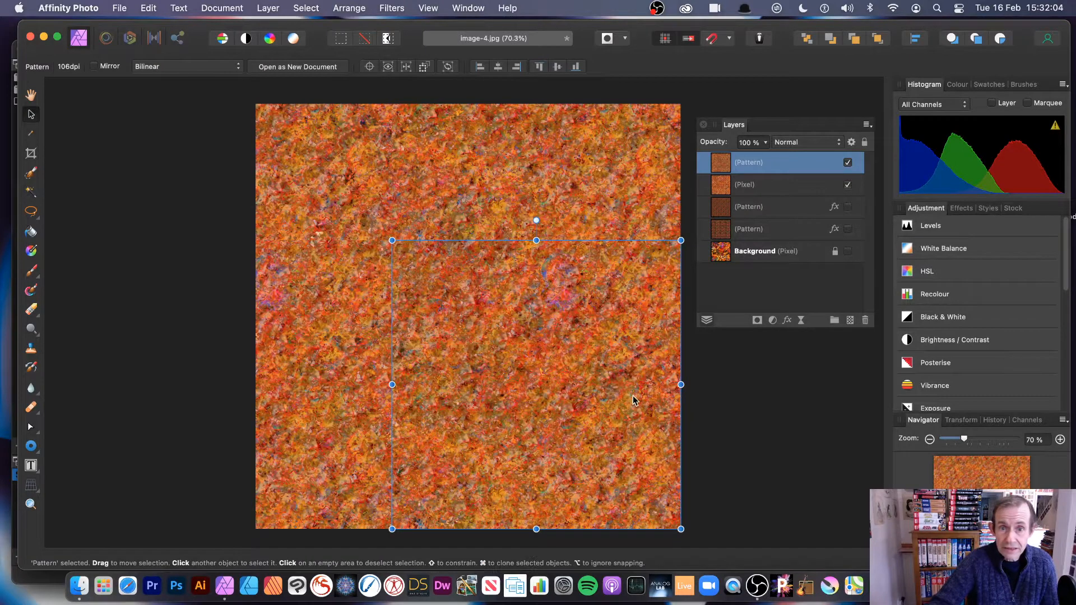
drag(399, 243, 393, 237)
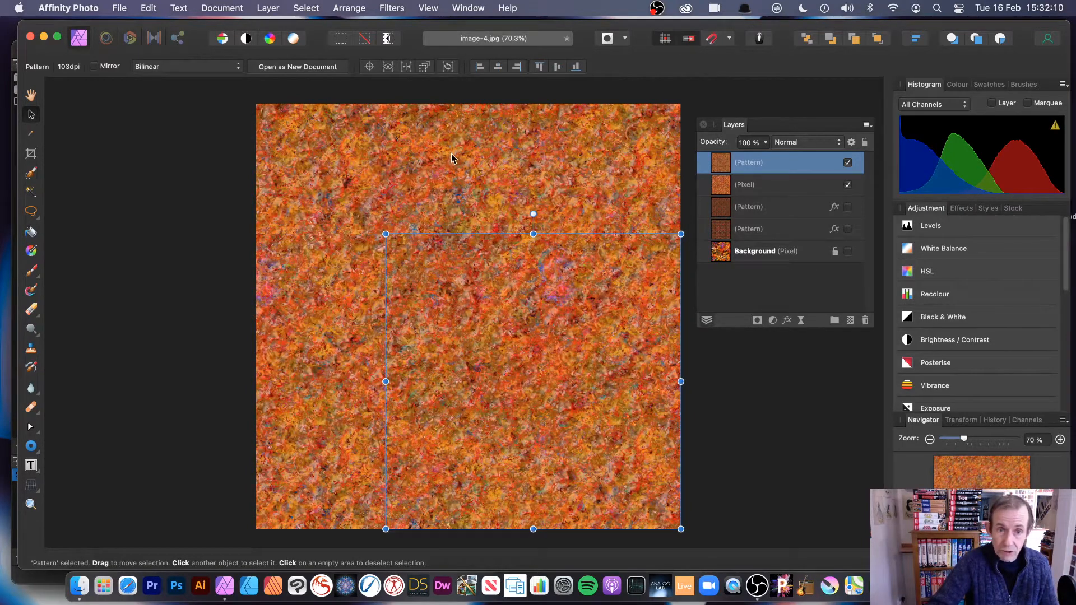
click(788, 321)
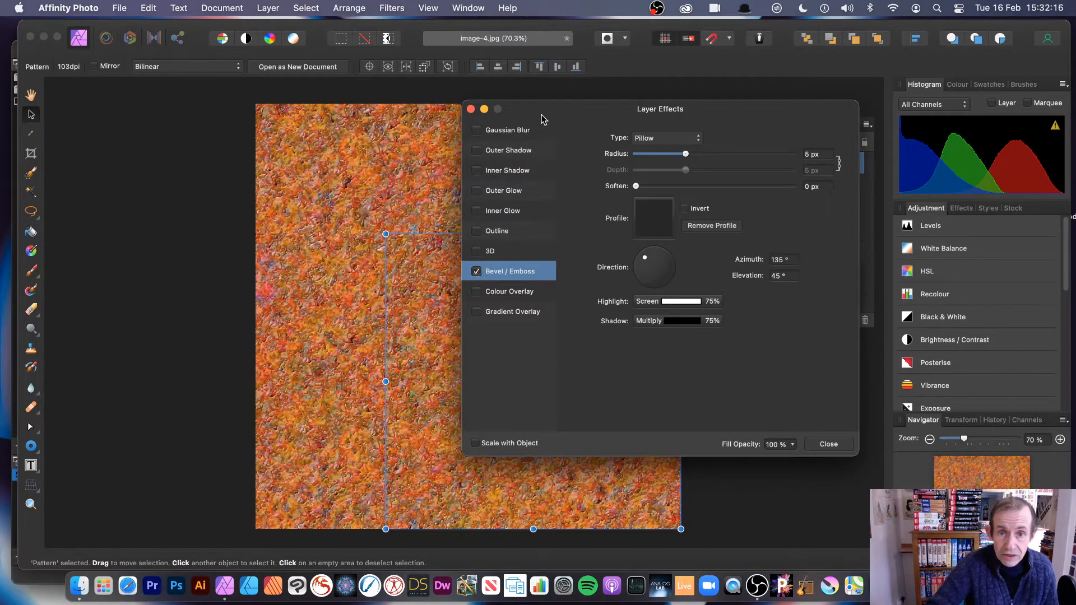
drag(542, 118, 625, 122)
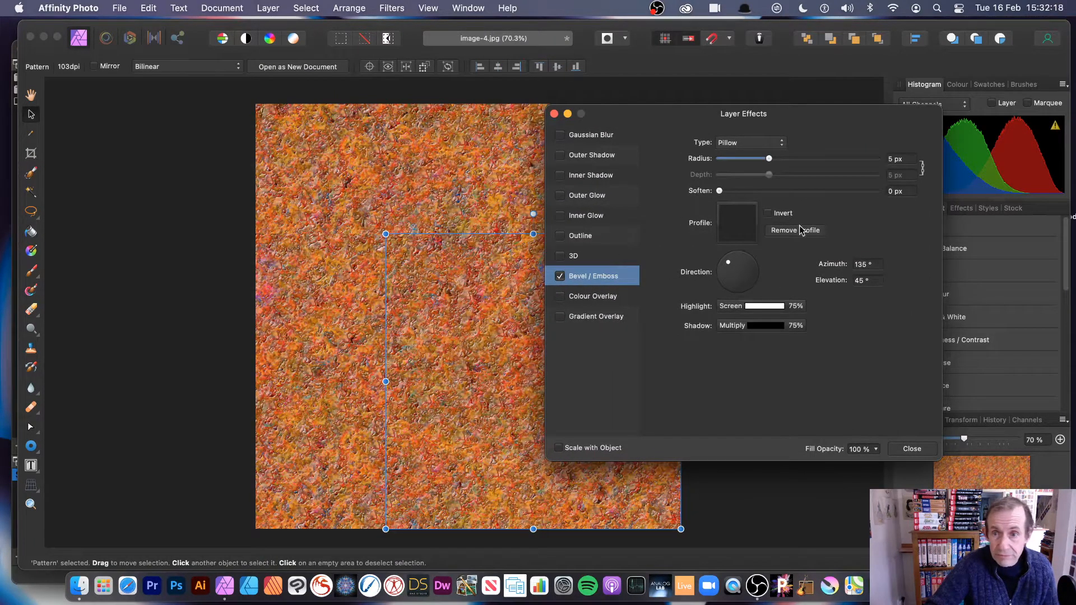
Set the bevel type to Inner with a radius of 46.5 px and raise the light direction to a steeper elevation
click(750, 143)
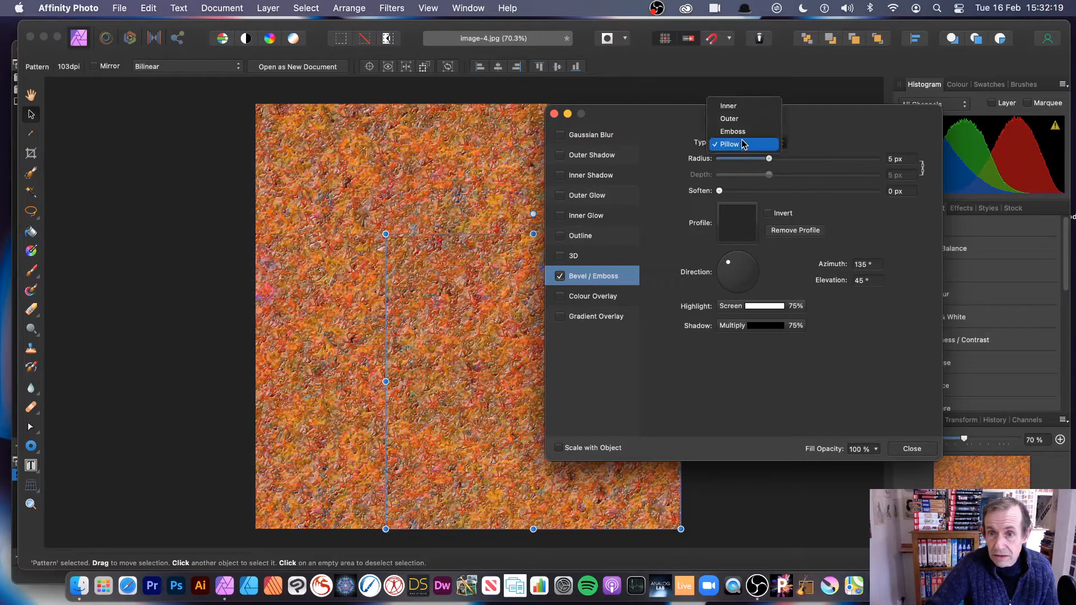
click(741, 105)
drag(769, 159, 854, 160)
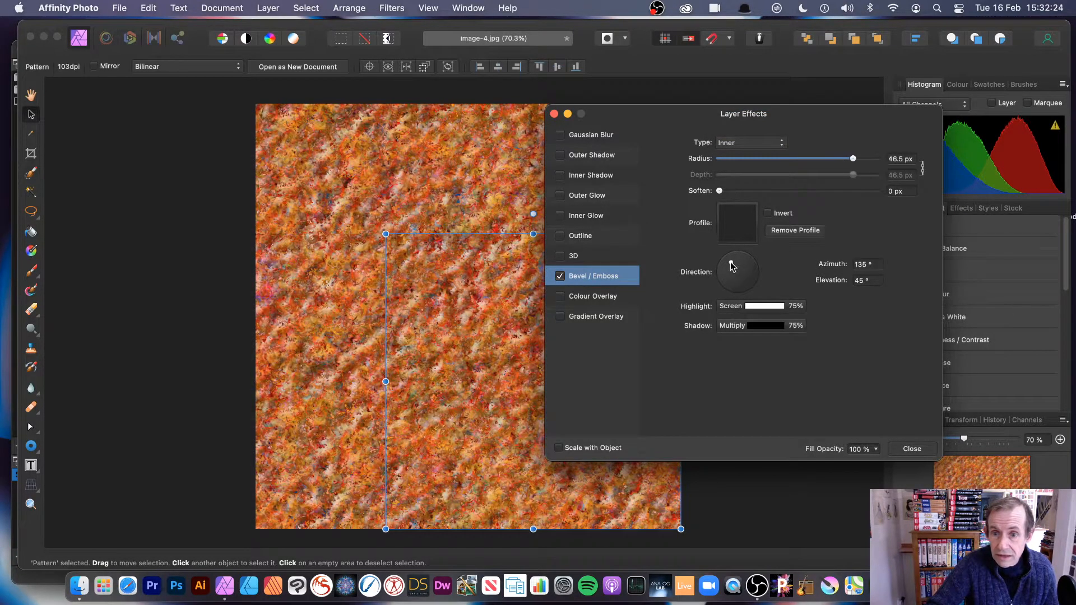
drag(731, 262, 738, 272)
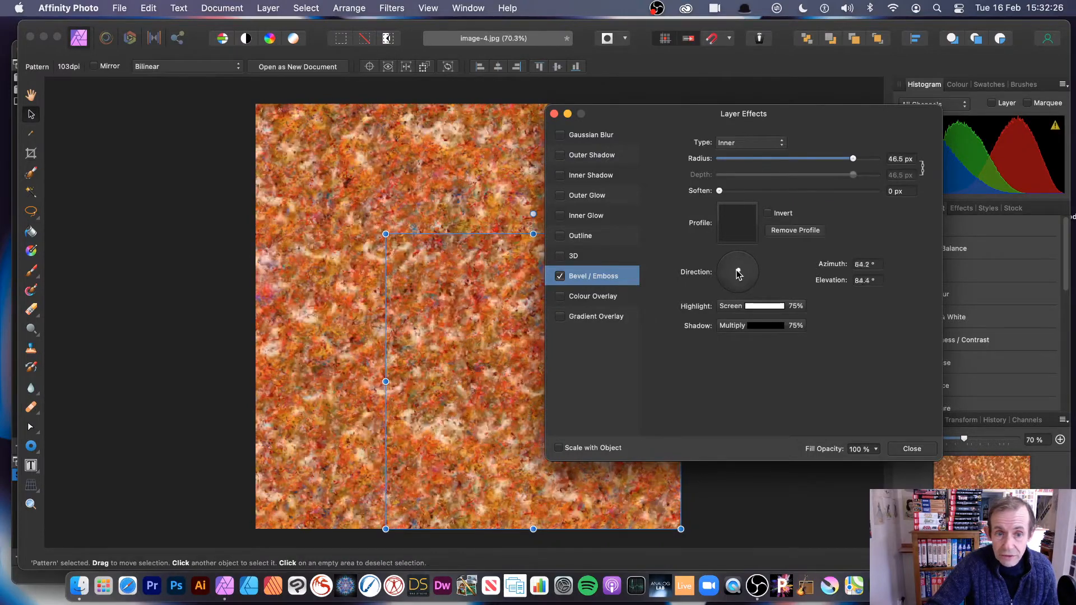
Give the bevel a custom profile by raising both inner nodes of the concave standard curve, and finish the layer effects
click(756, 217)
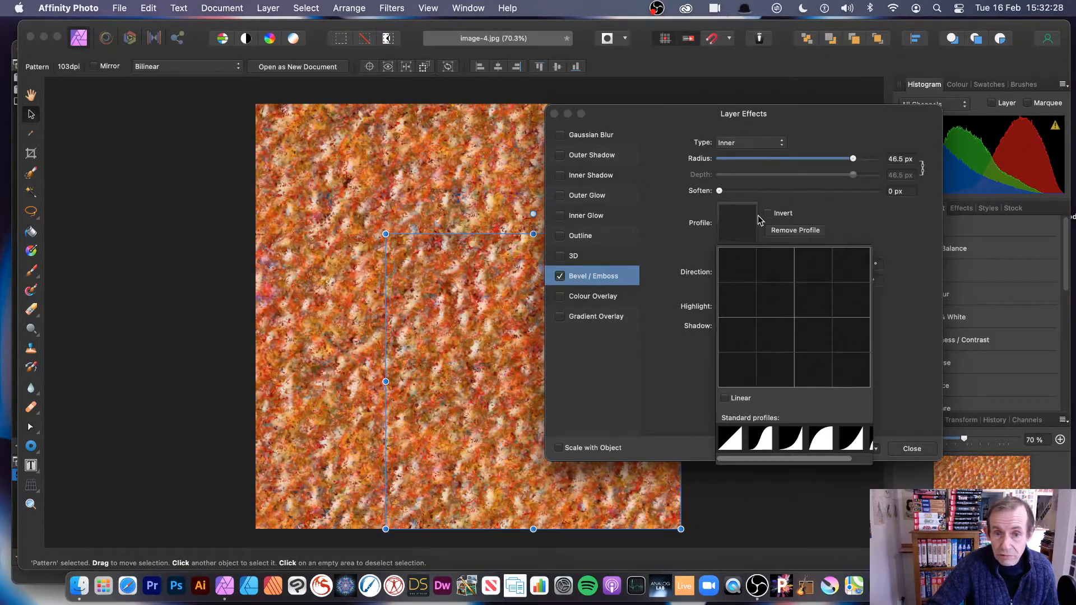
click(768, 442)
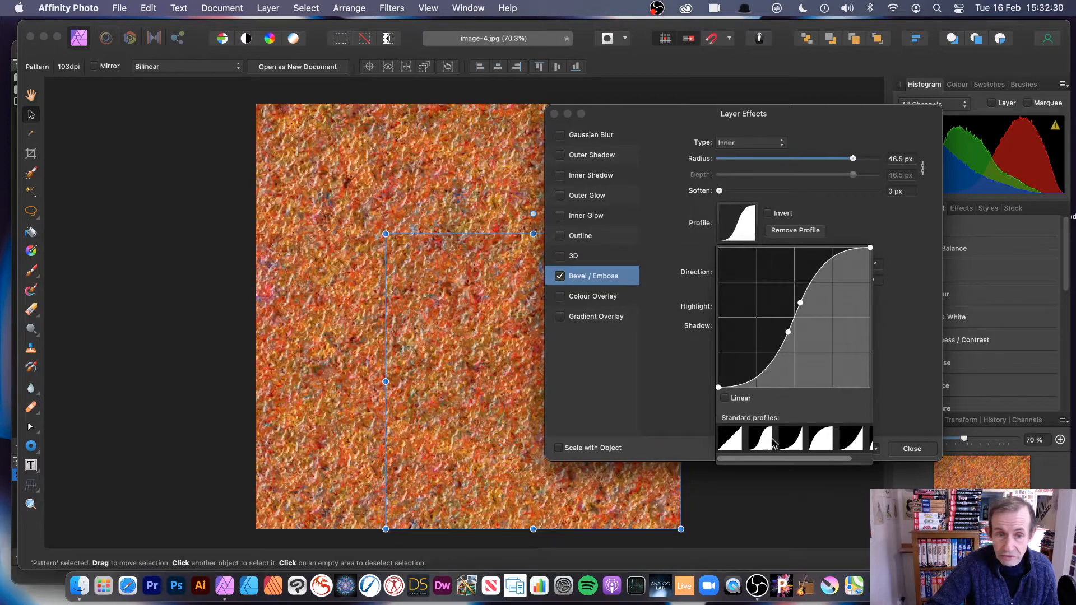
click(791, 442)
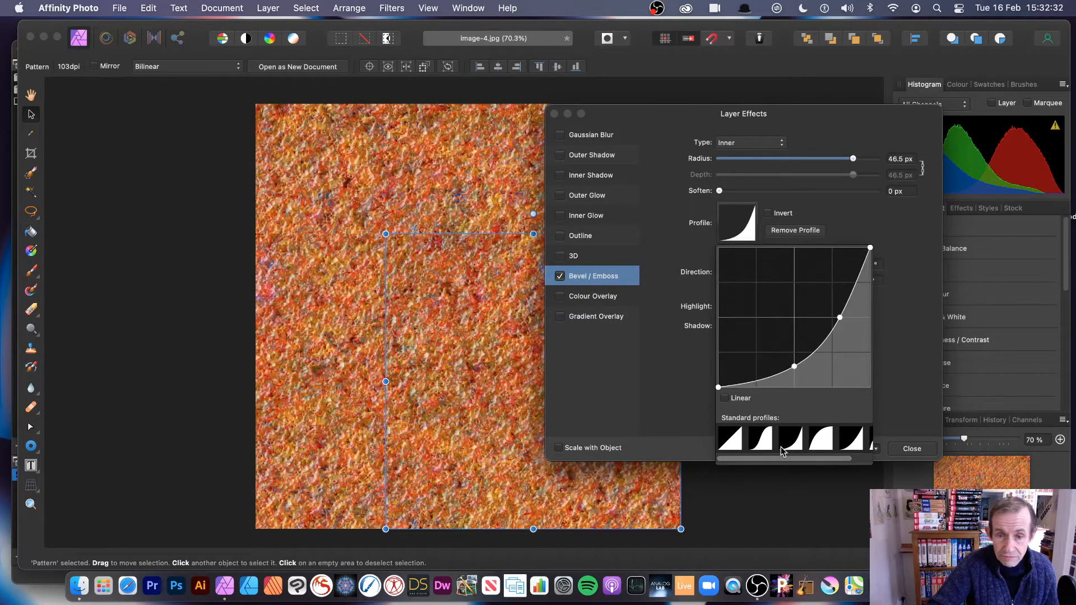
drag(795, 368, 773, 308)
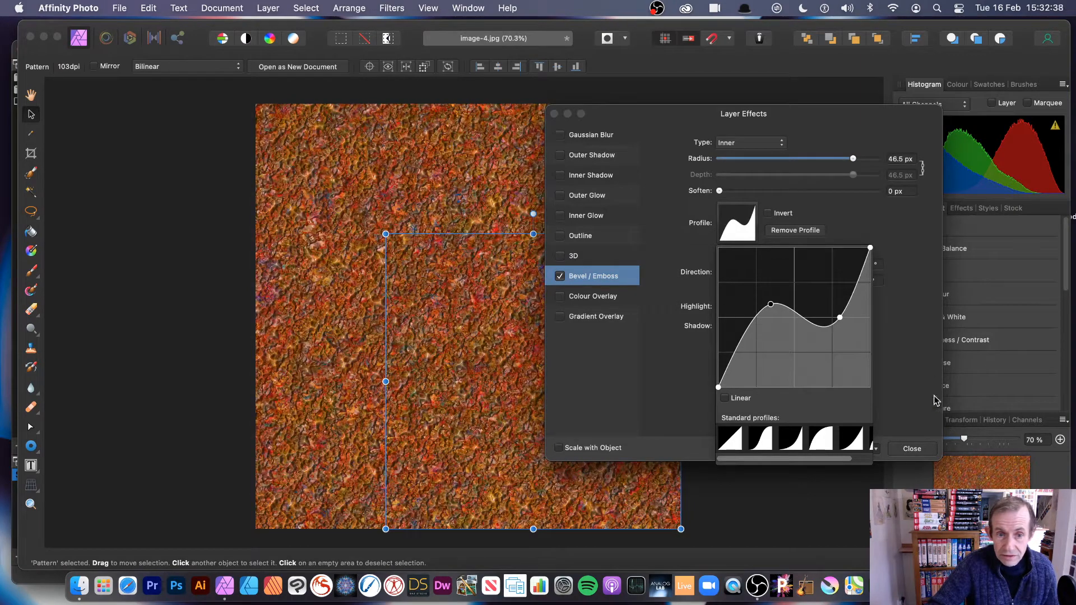
drag(840, 318, 839, 293)
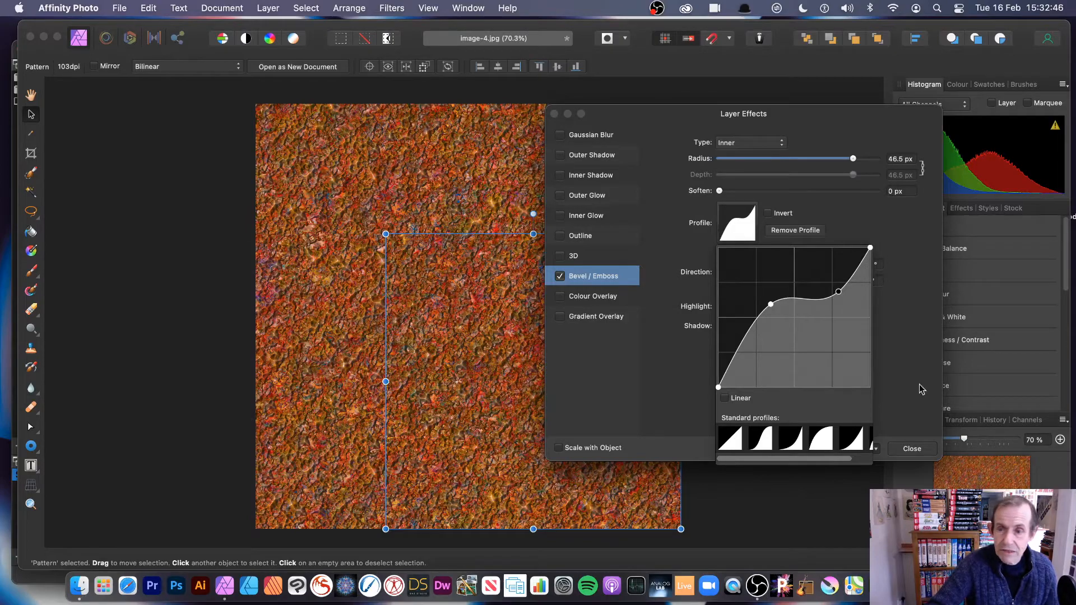
click(911, 447)
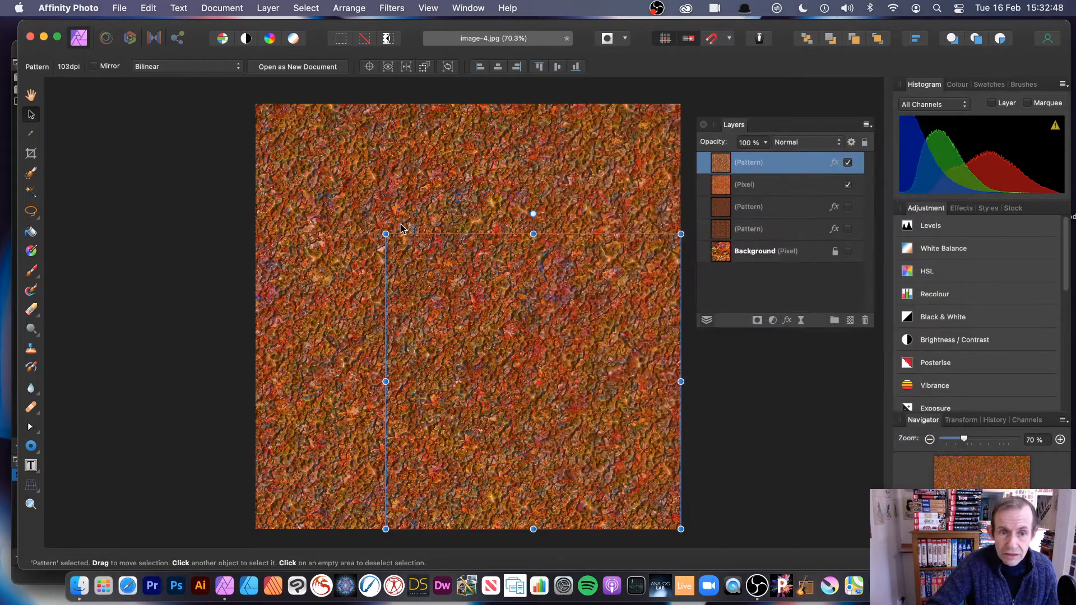
Enlarge the embossed pattern's tile to about 75 dpi and merge the visible layers into a new pixel layer
drag(387, 234, 275, 124)
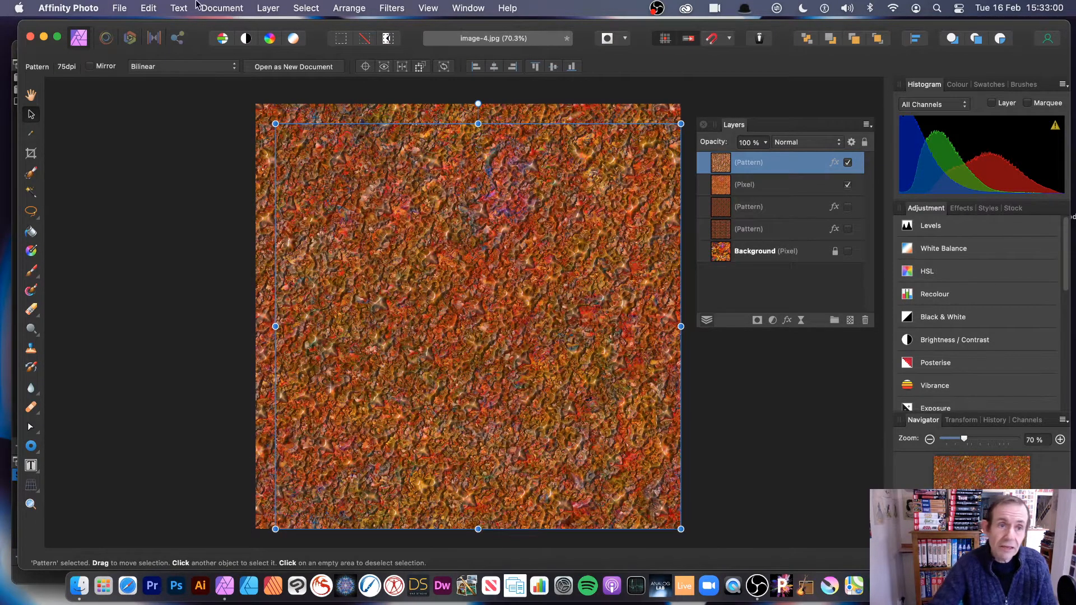
click(275, 6)
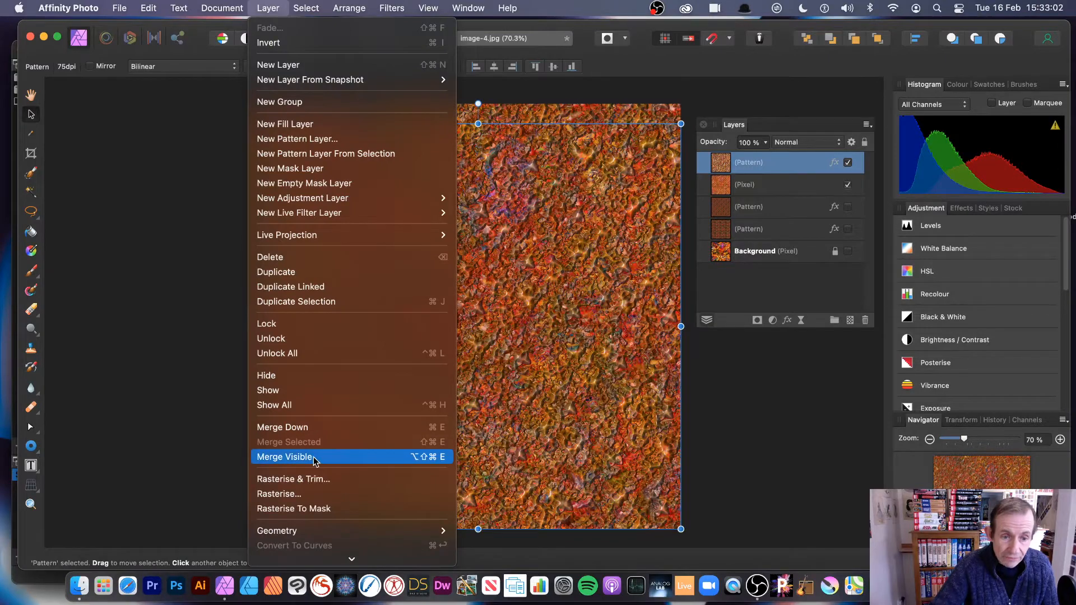
click(457, 335)
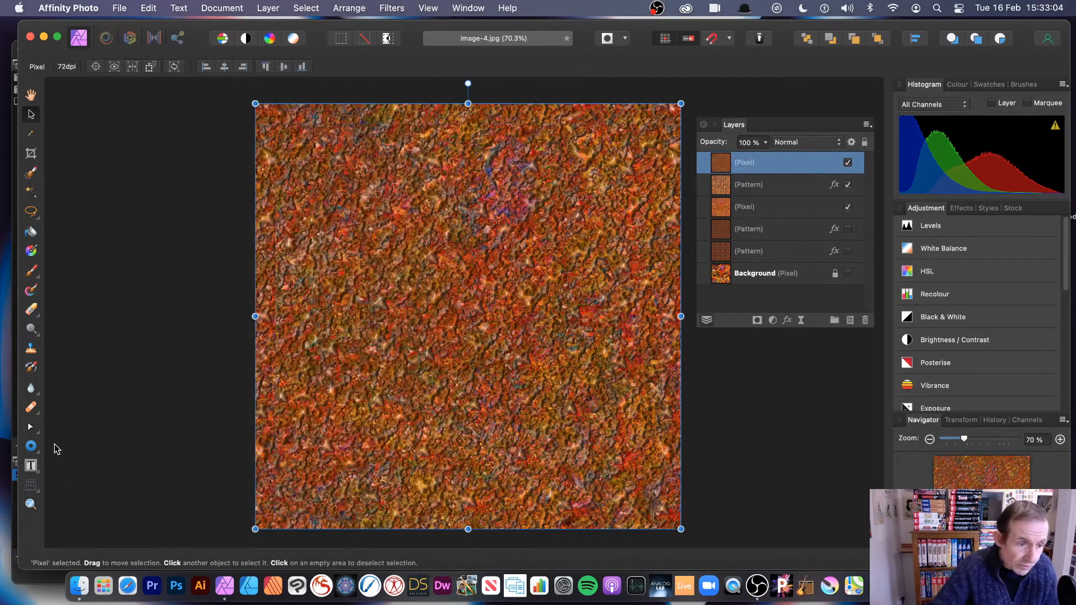
Inspect the merged texture at about 132 % zoom and add a Black & White adjustment layer above it
click(31, 504)
drag(521, 255, 643, 273)
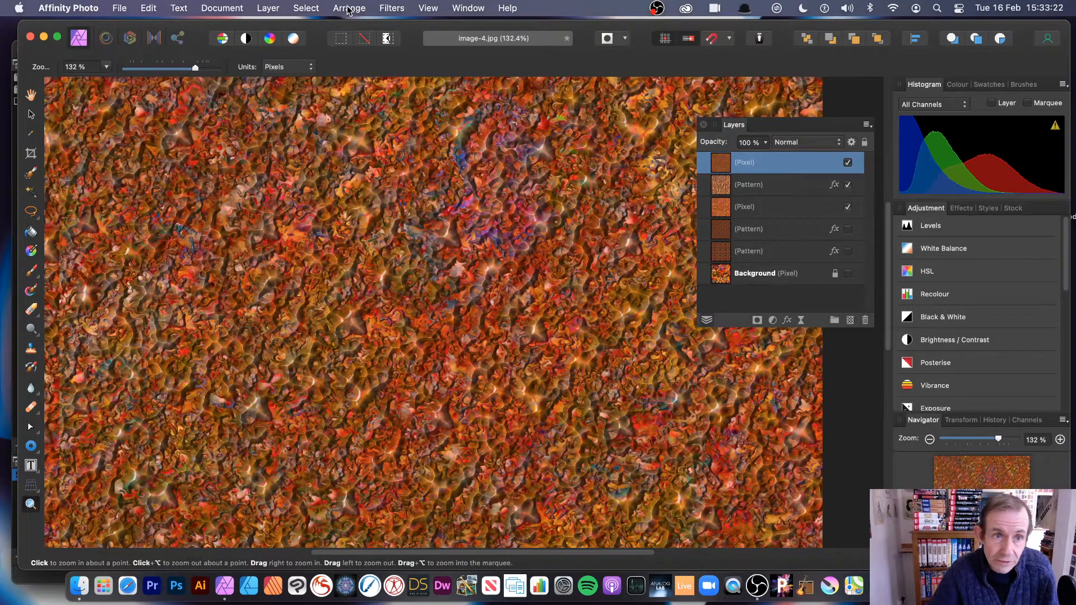
click(268, 8)
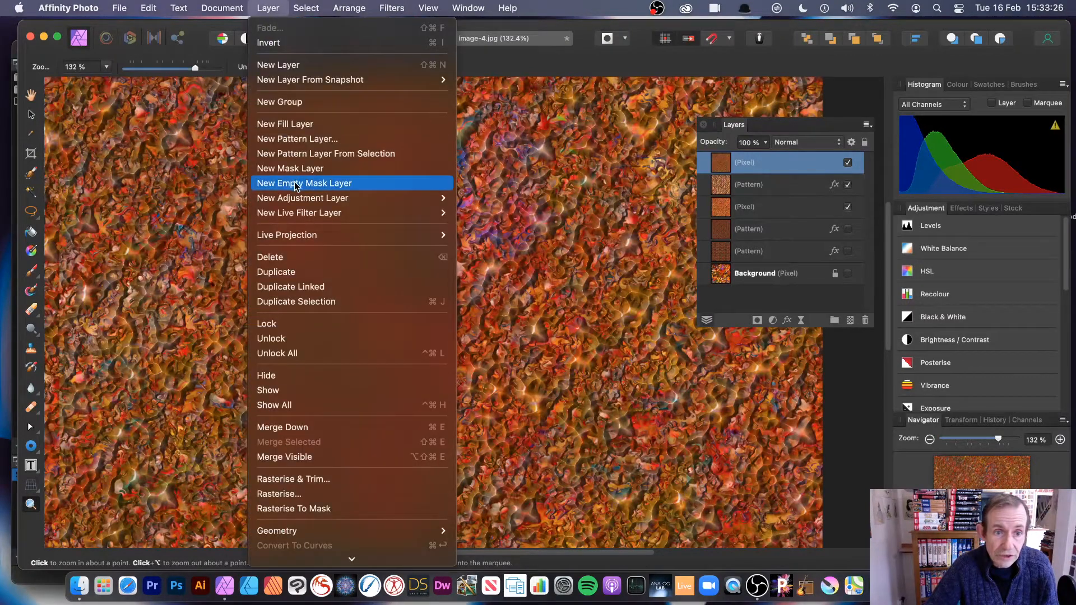
mouse_move(426, 198)
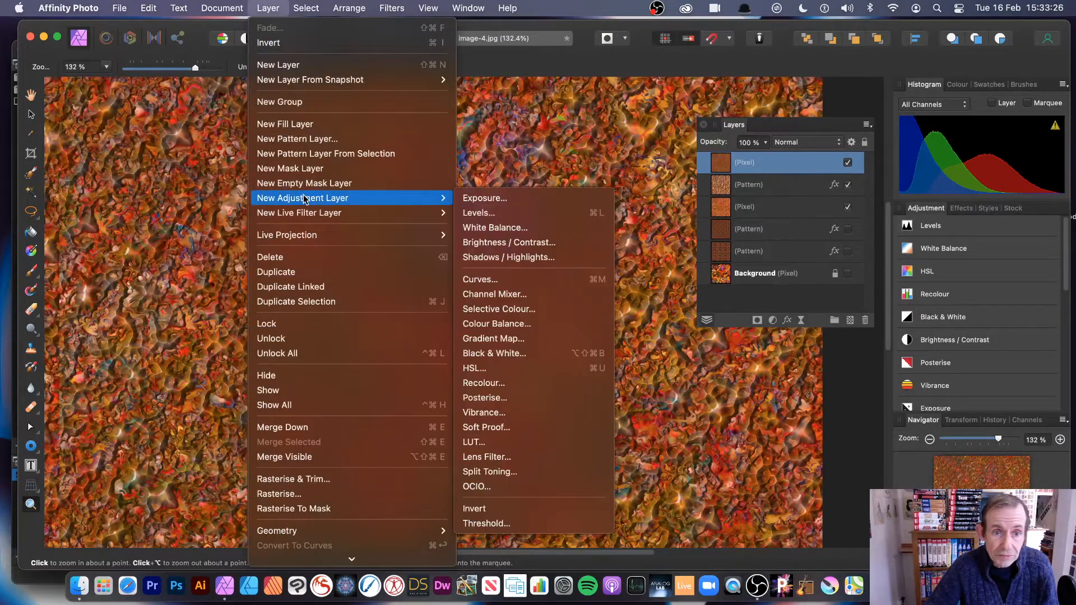
click(534, 353)
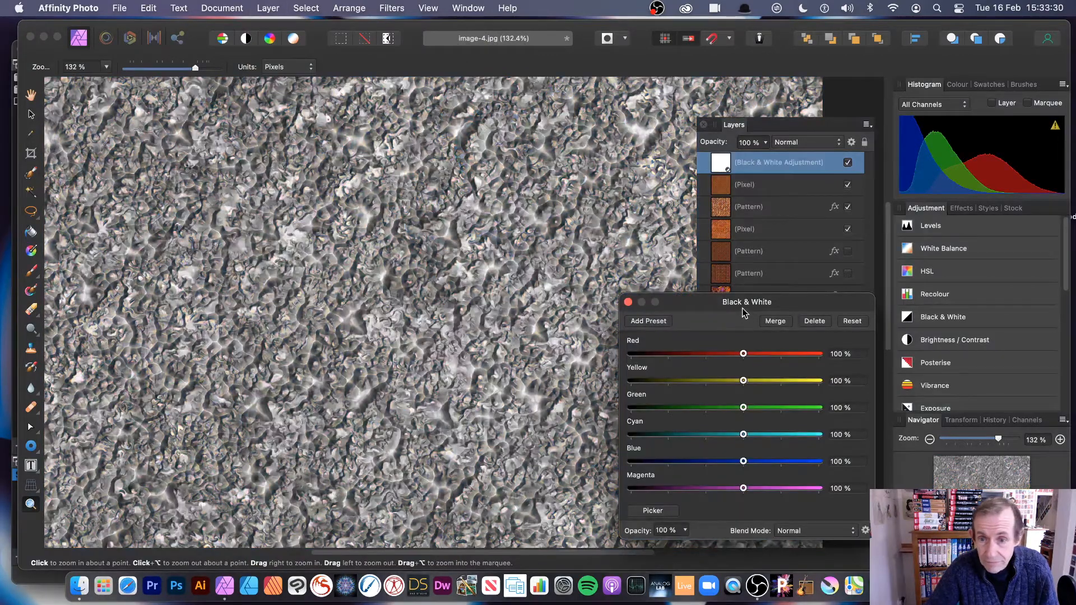
Set the Black & White adjustment to red 137 %, yellow 69 %, green 258 %, cyan 207 % and blue 111 %, and merge visible layers into a pixel layer
drag(758, 299, 753, 190)
drag(754, 239, 814, 293)
drag(754, 320, 758, 348)
mouse_move(757, 241)
mouse_down()
mouse_move(781, 245)
mouse_move(768, 245)
mouse_up()
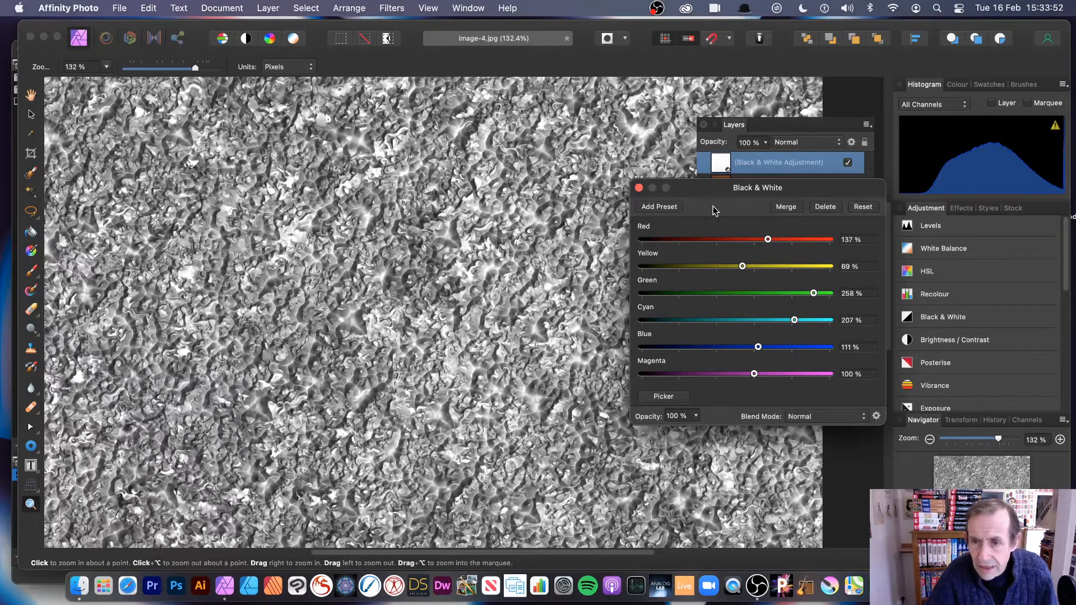
click(638, 189)
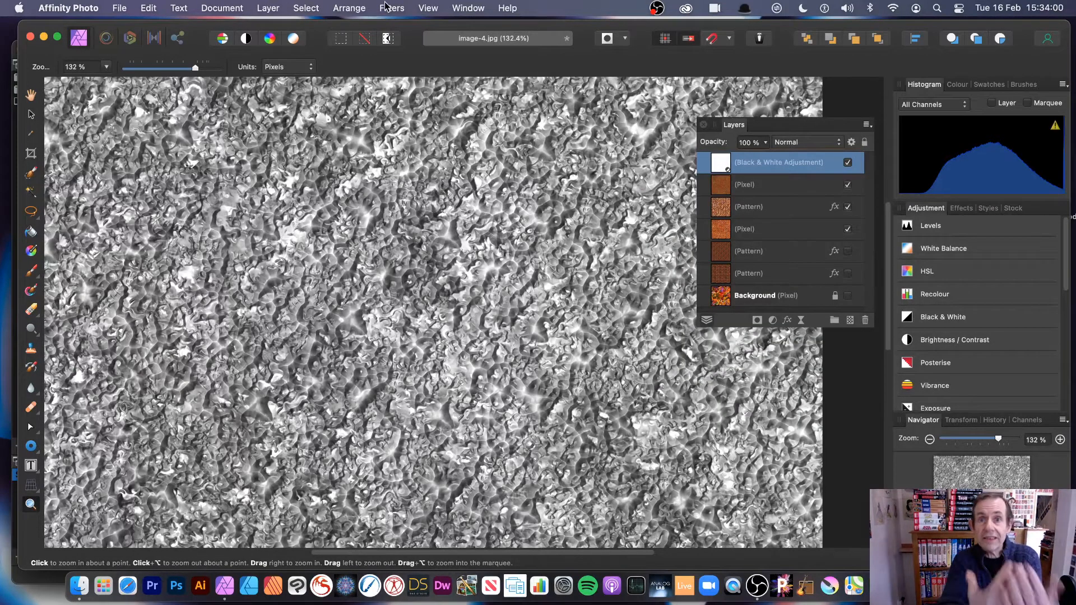
click(267, 8)
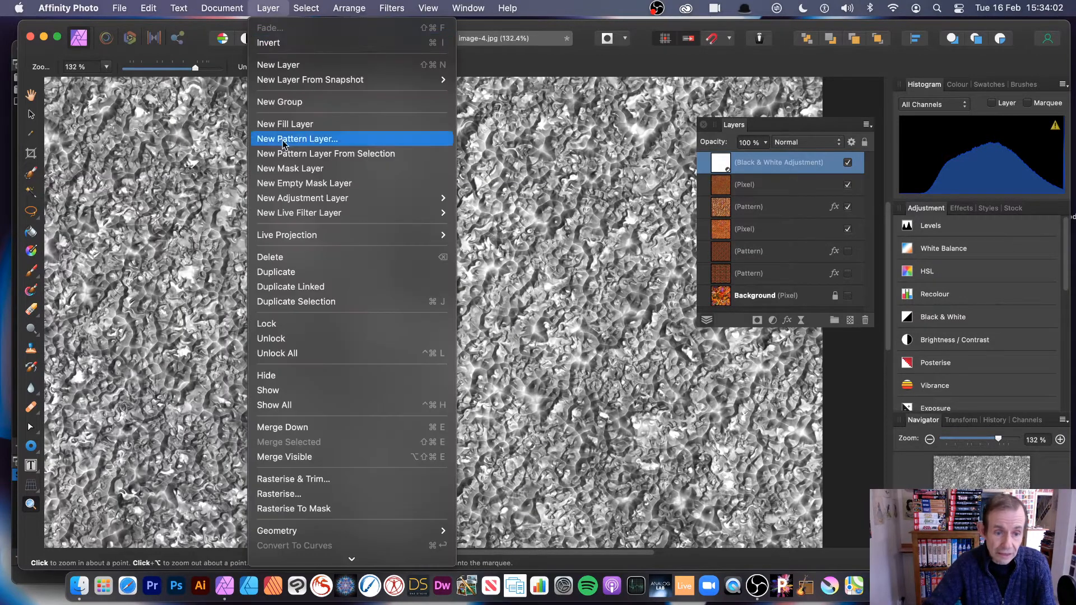
click(311, 458)
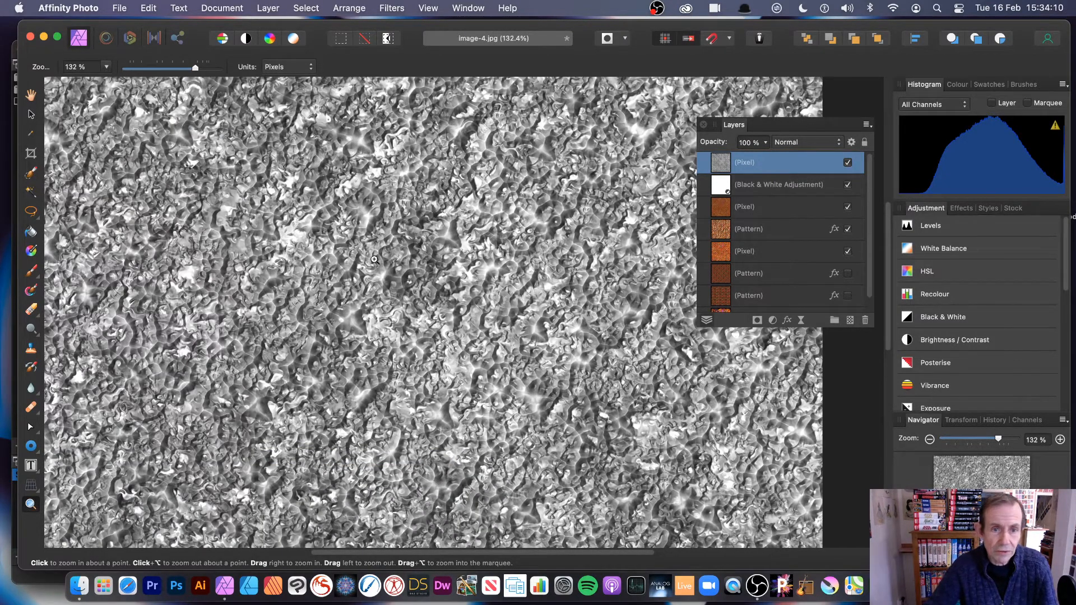
click(119, 8)
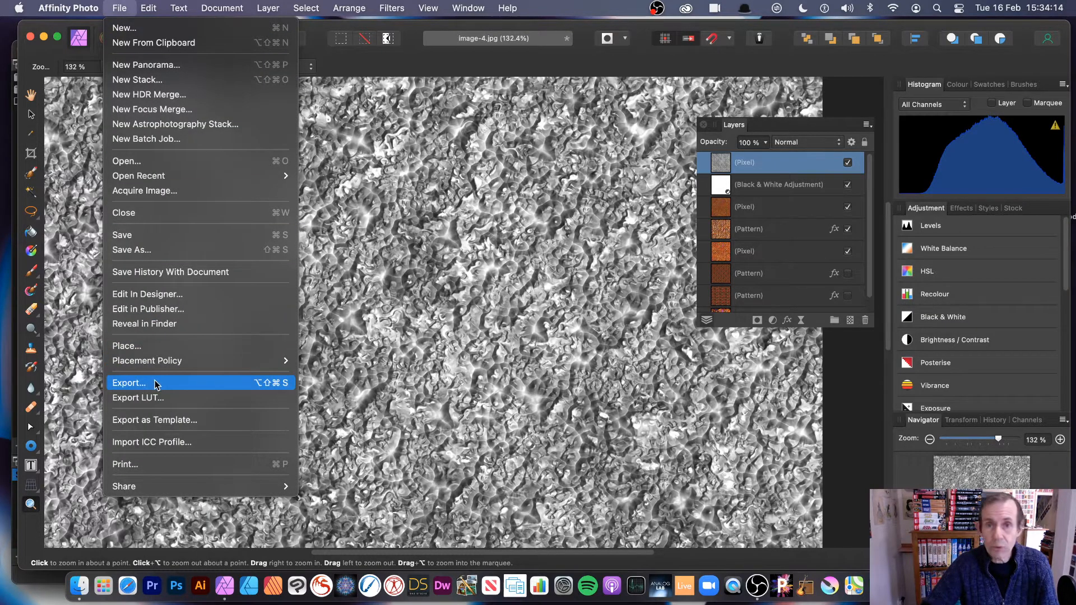
click(493, 307)
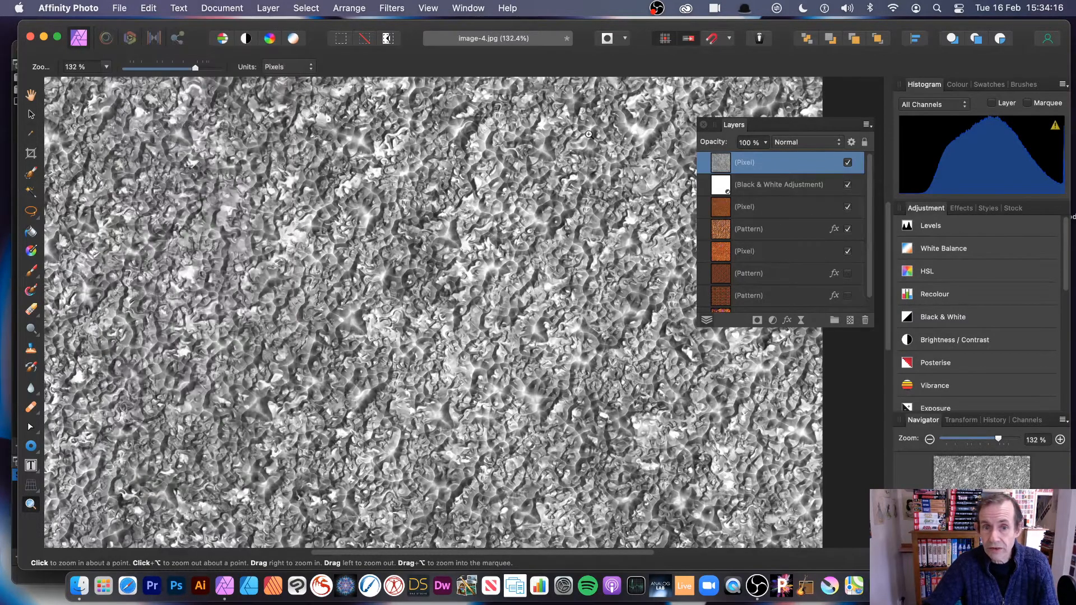
click(392, 8)
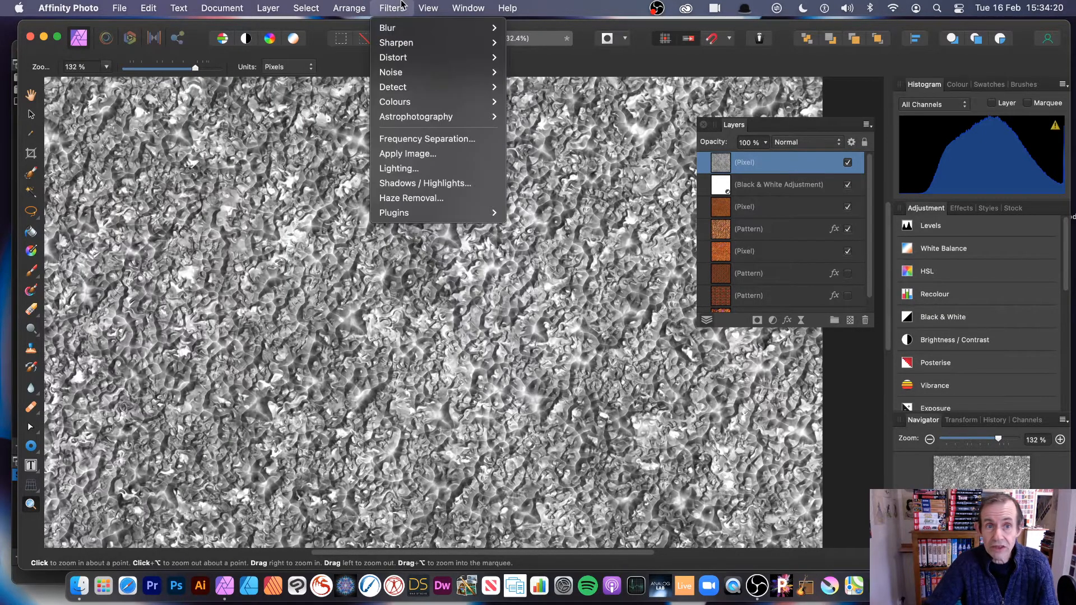
mouse_move(426, 58)
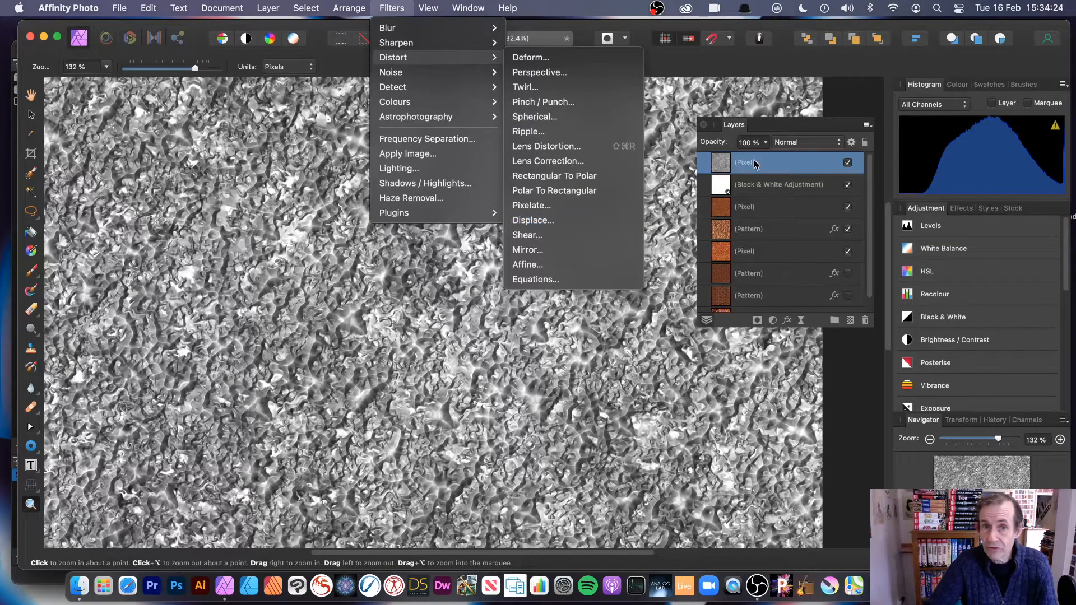
click(181, 147)
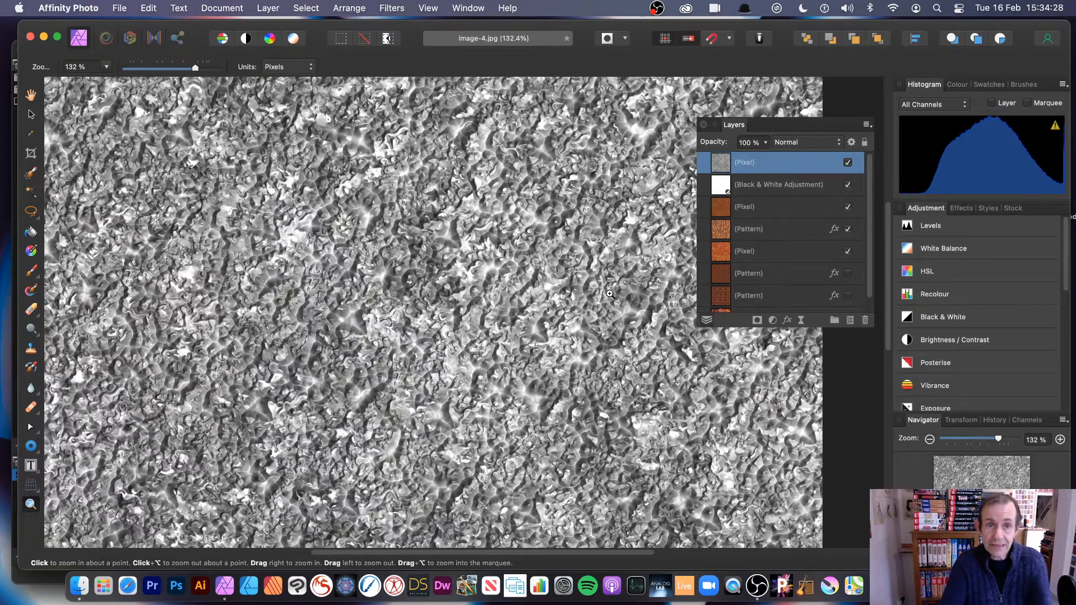
click(266, 8)
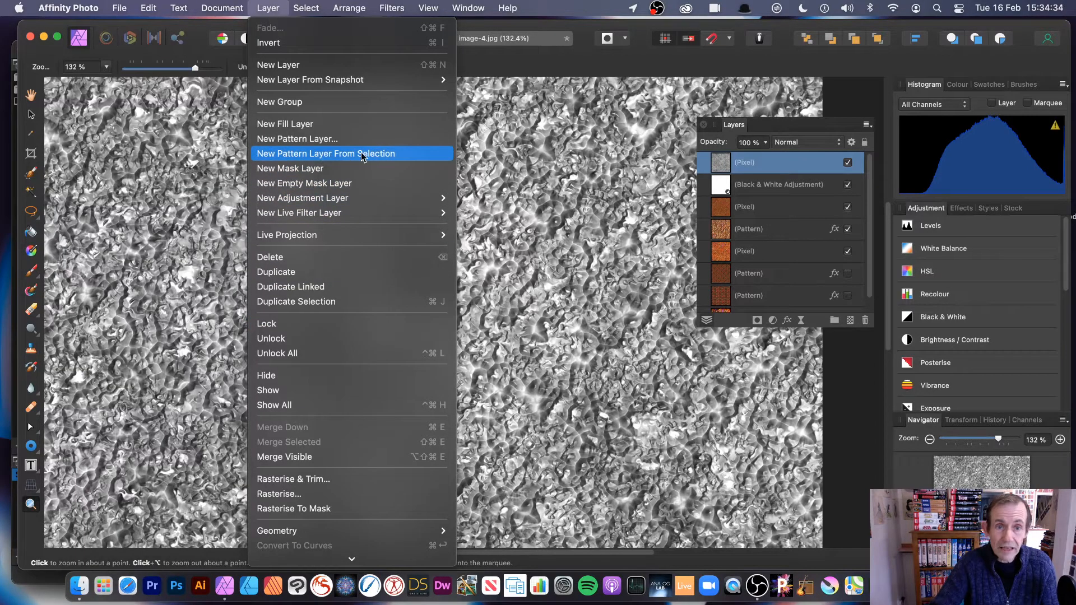
mouse_move(318, 7)
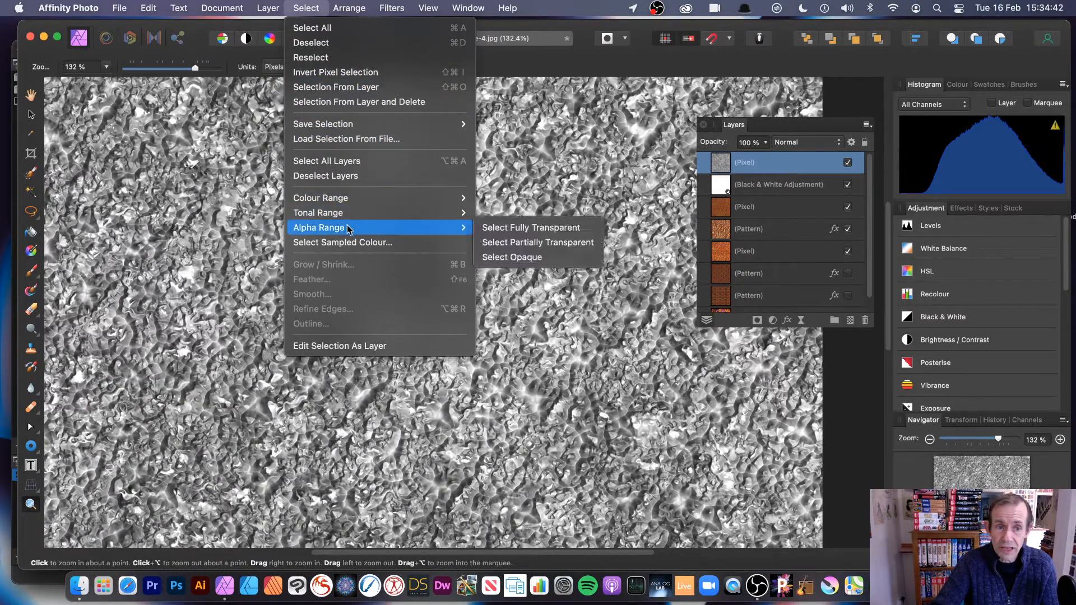
click(579, 245)
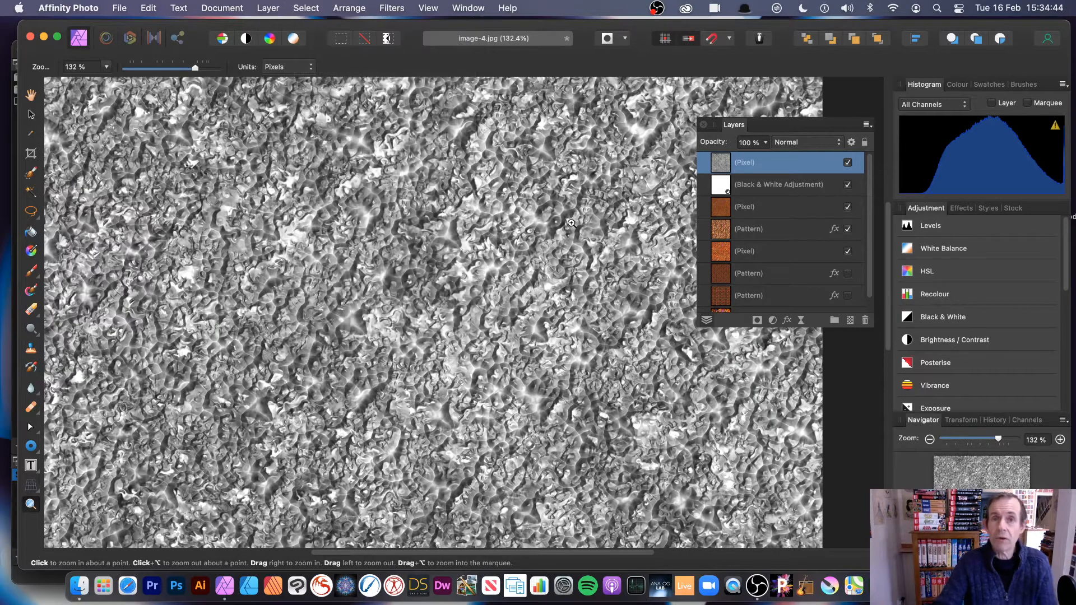